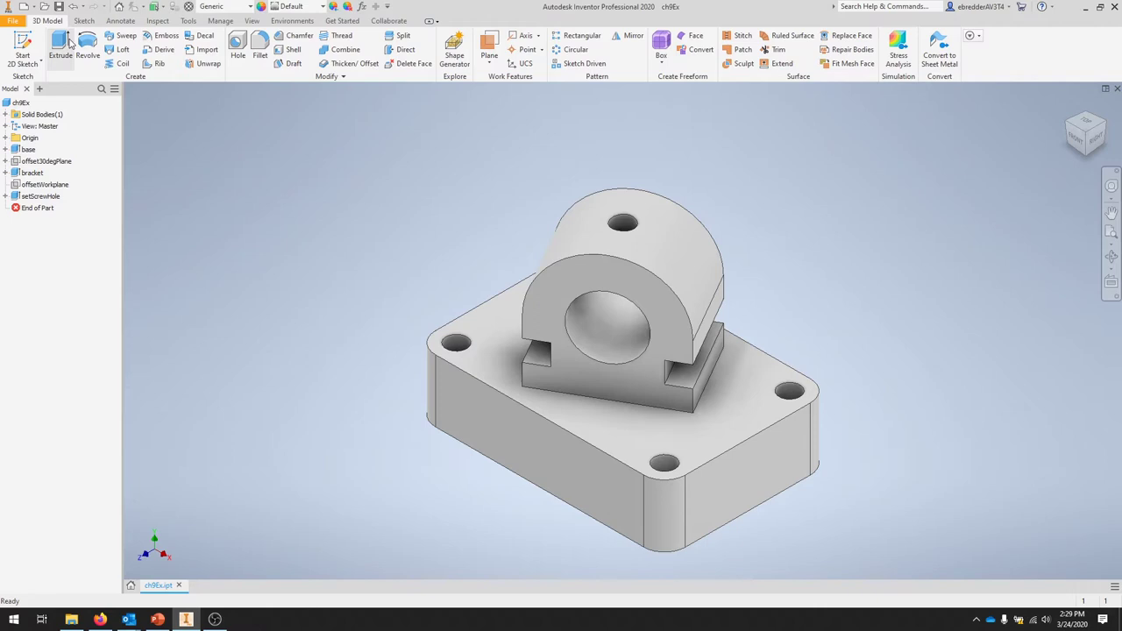
# Open the New document type list from the Quick Access Toolbar over the bracket part
pyautogui.click(34, 7)
# Create a new drawing and set its sheet to size B, landscape, with the title block lower right
pyautogui.click(53, 52)
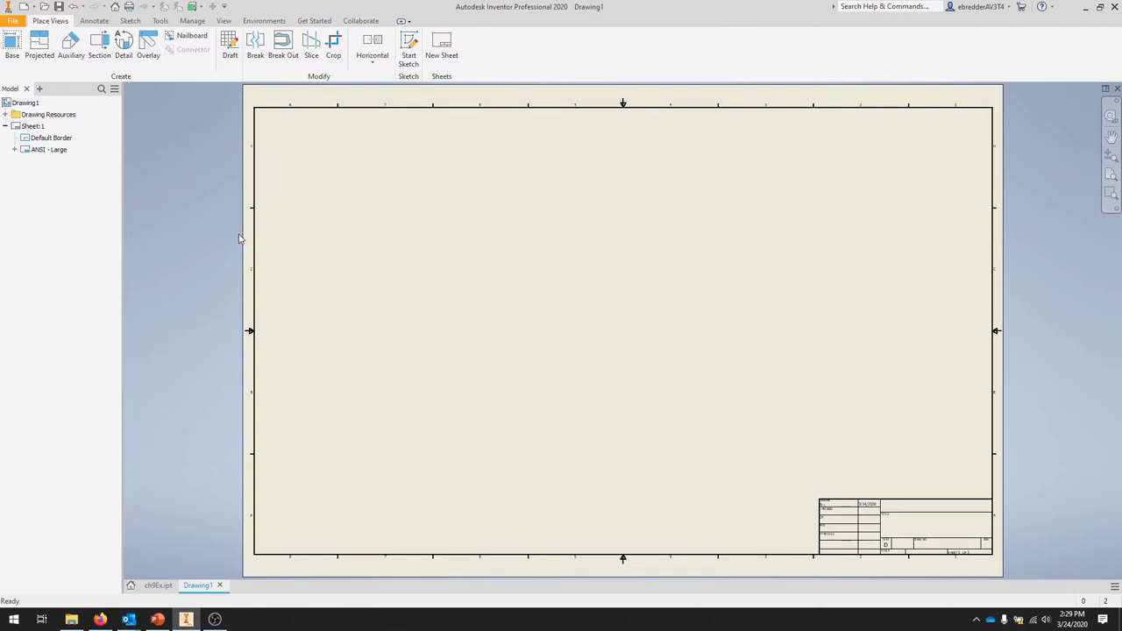
pyautogui.rightClick(33, 127)
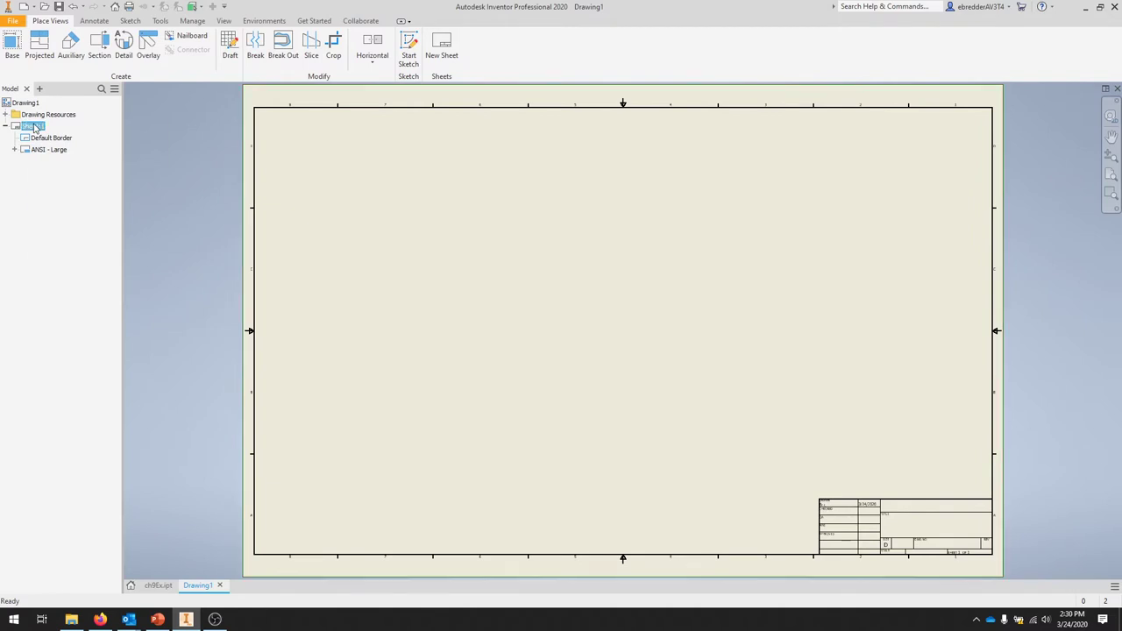
pyautogui.click(101, 220)
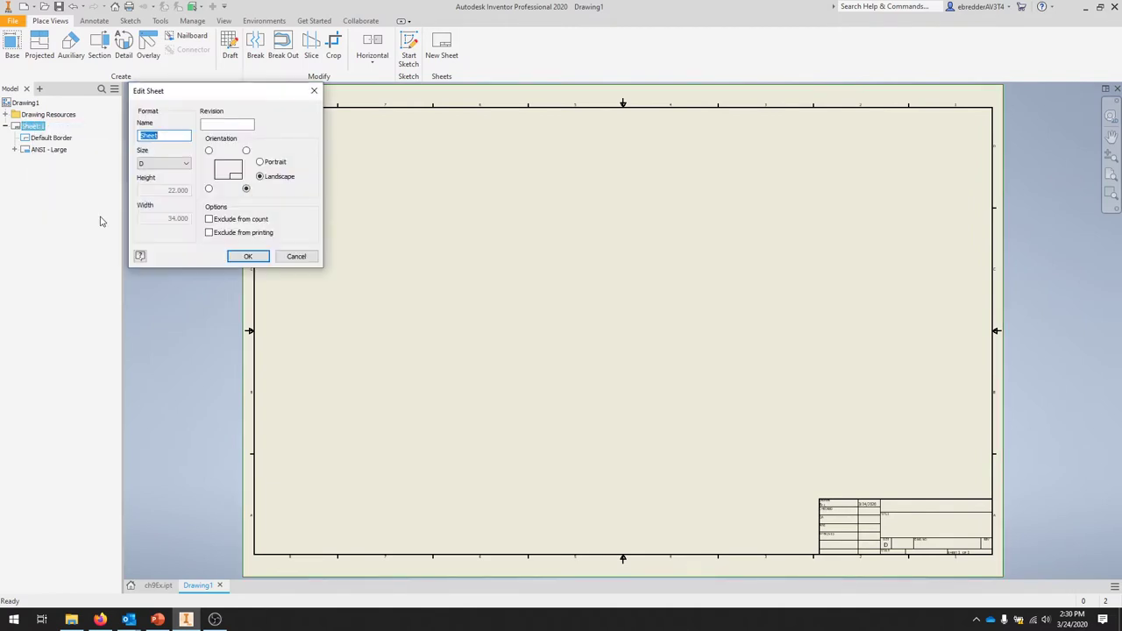
pyautogui.click(183, 162)
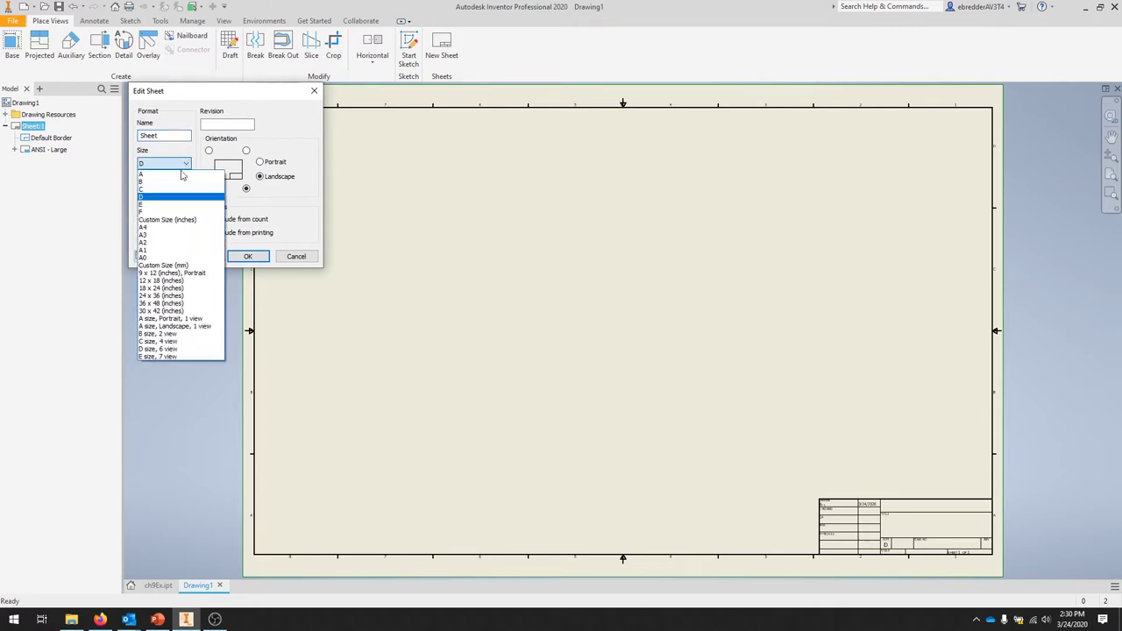
pyautogui.click(176, 188)
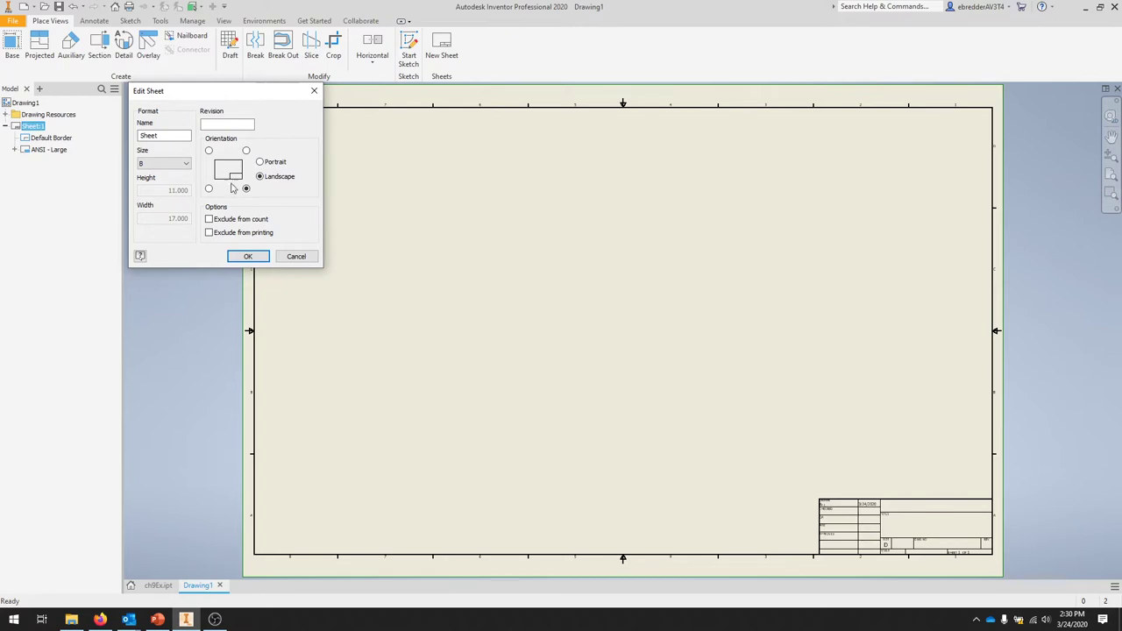
pyautogui.click(245, 188)
pyautogui.click(248, 257)
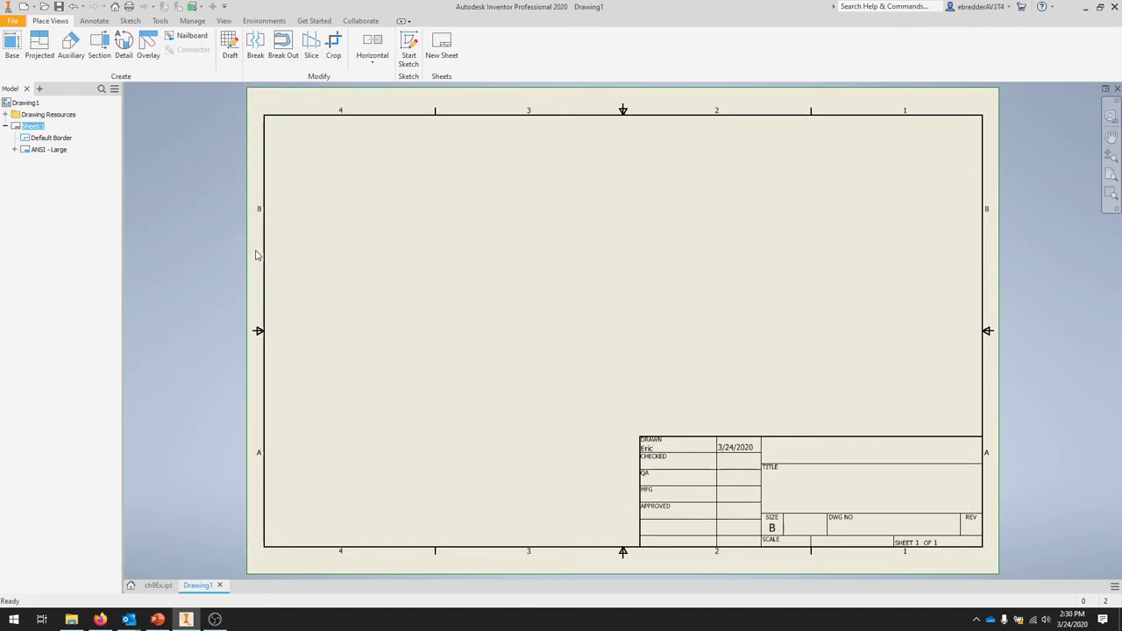
# Delete the ANSI - Large title block from the drawing
pyautogui.click(14, 149)
pyautogui.click(14, 150)
pyautogui.rightClick(50, 150)
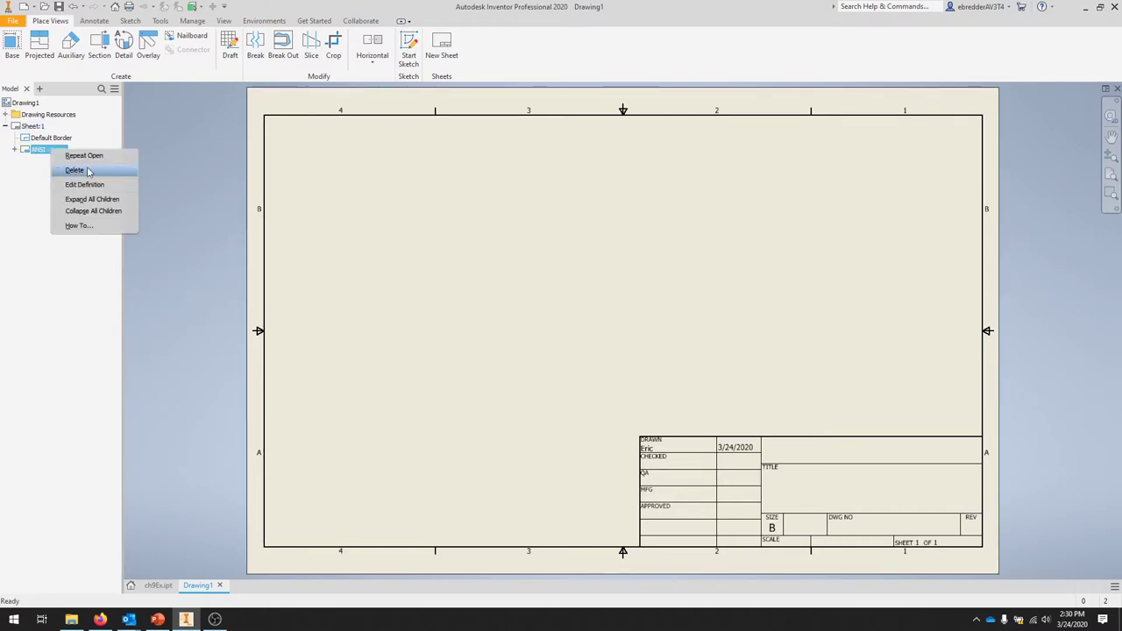
pyautogui.click(88, 171)
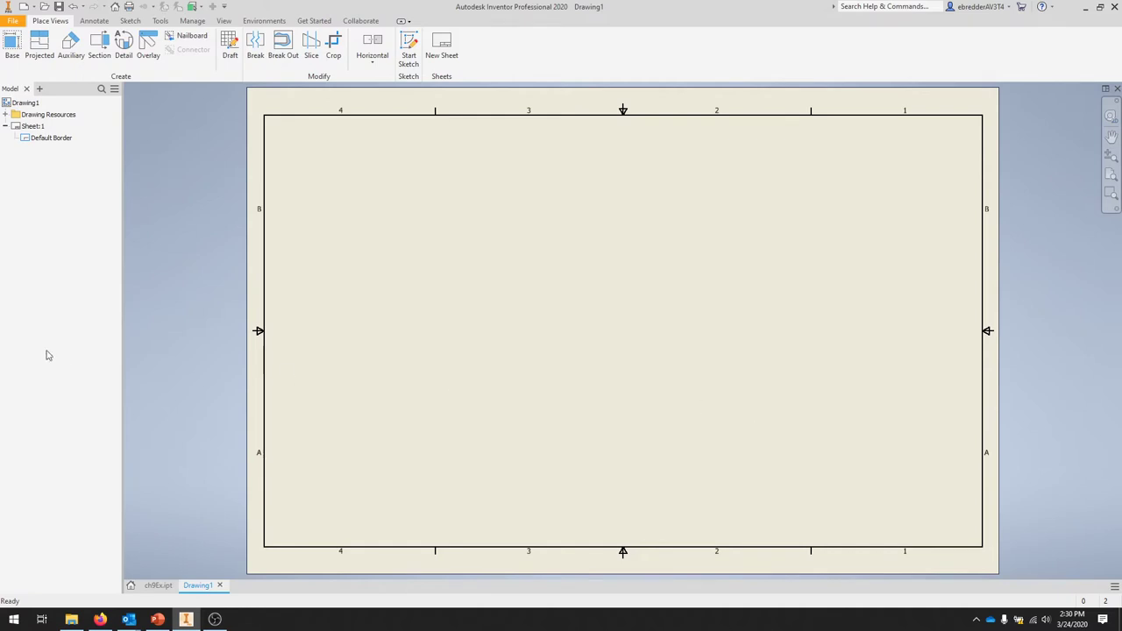
# Insert the ANSI A title block from Drawing Resources onto the sheet
pyautogui.click(5, 114)
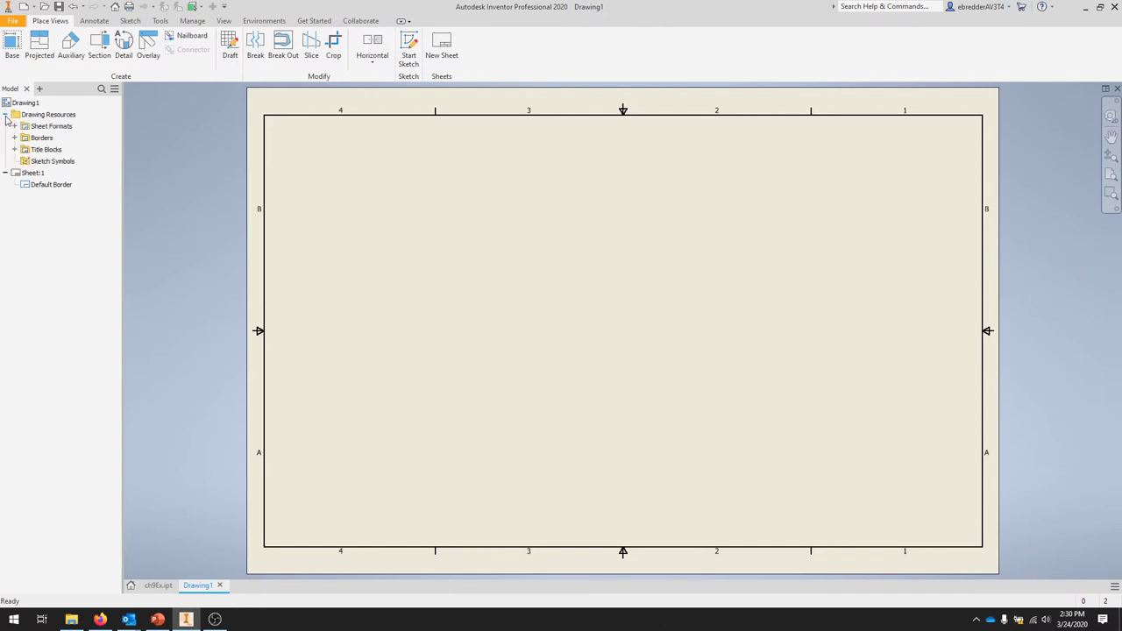
pyautogui.click(14, 150)
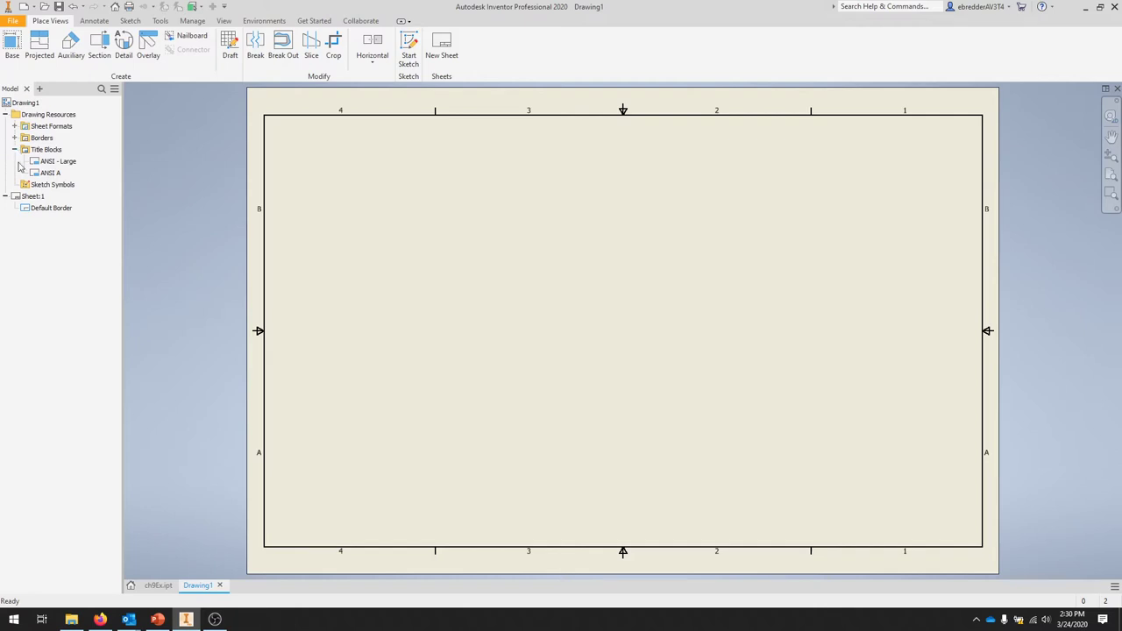
pyautogui.doubleClick(50, 173)
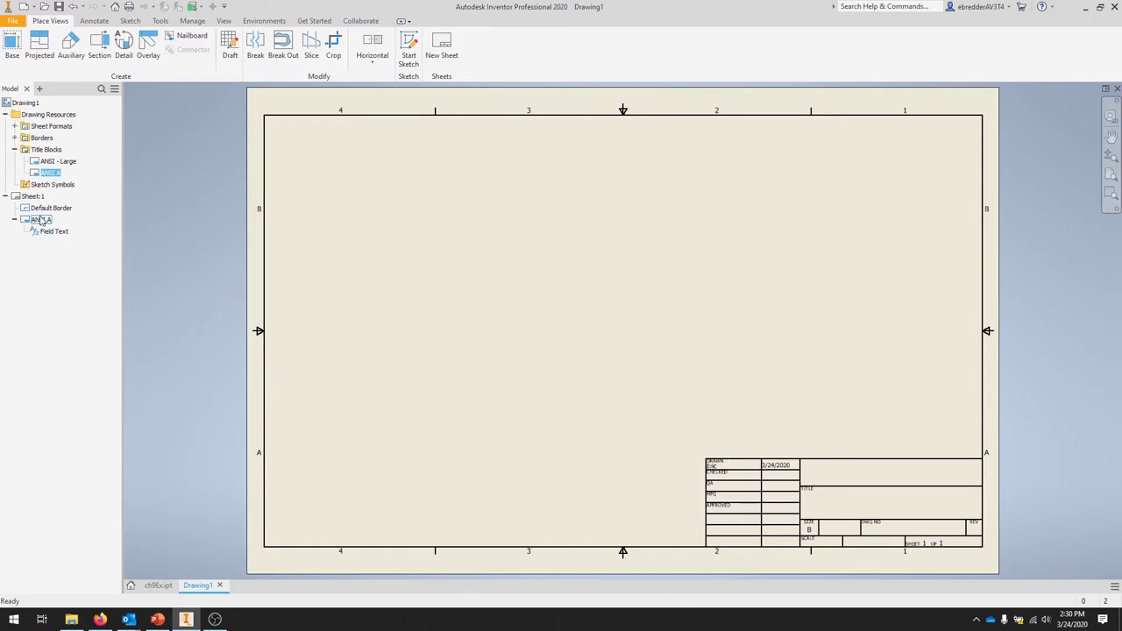
pyautogui.click(14, 150)
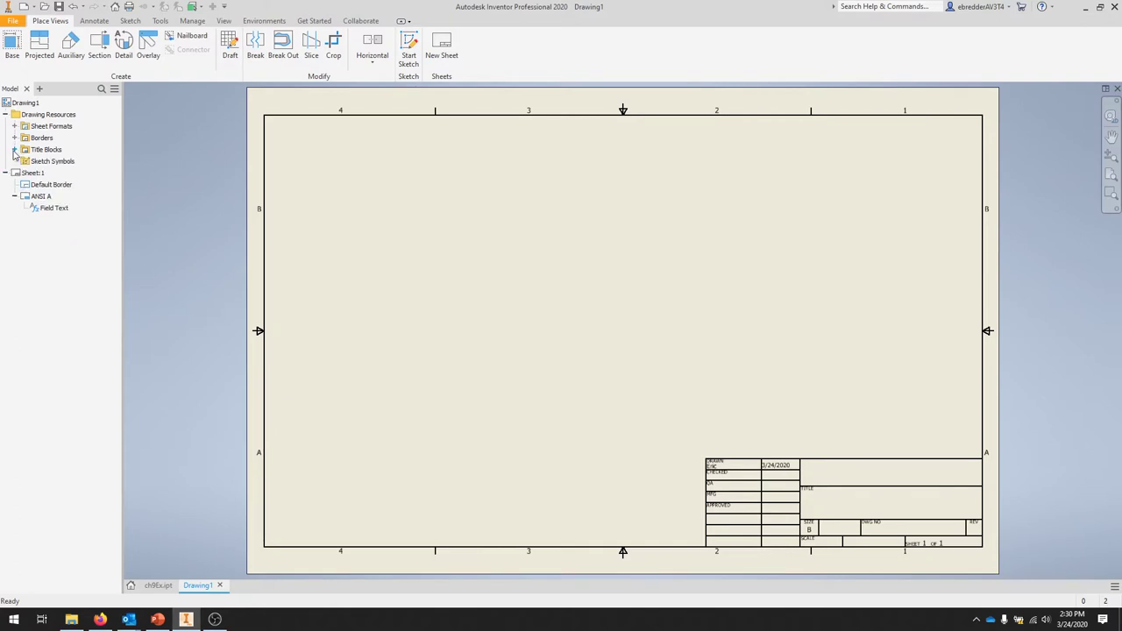
pyautogui.click(15, 196)
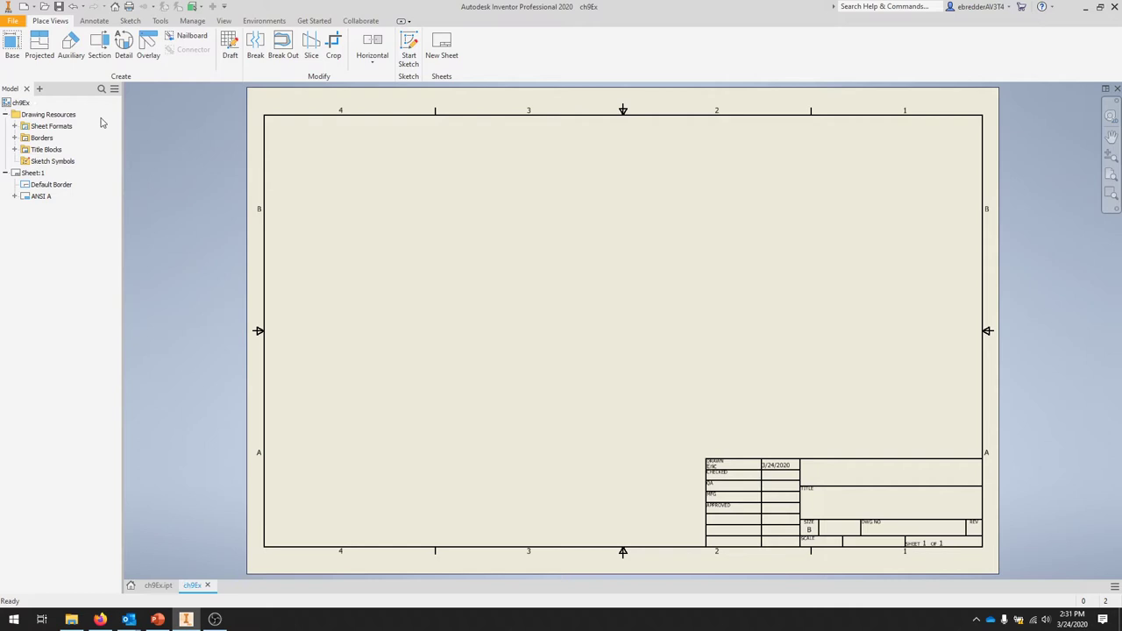
# Place a base view of the bracket using the Top orientation
pyautogui.click(12, 46)
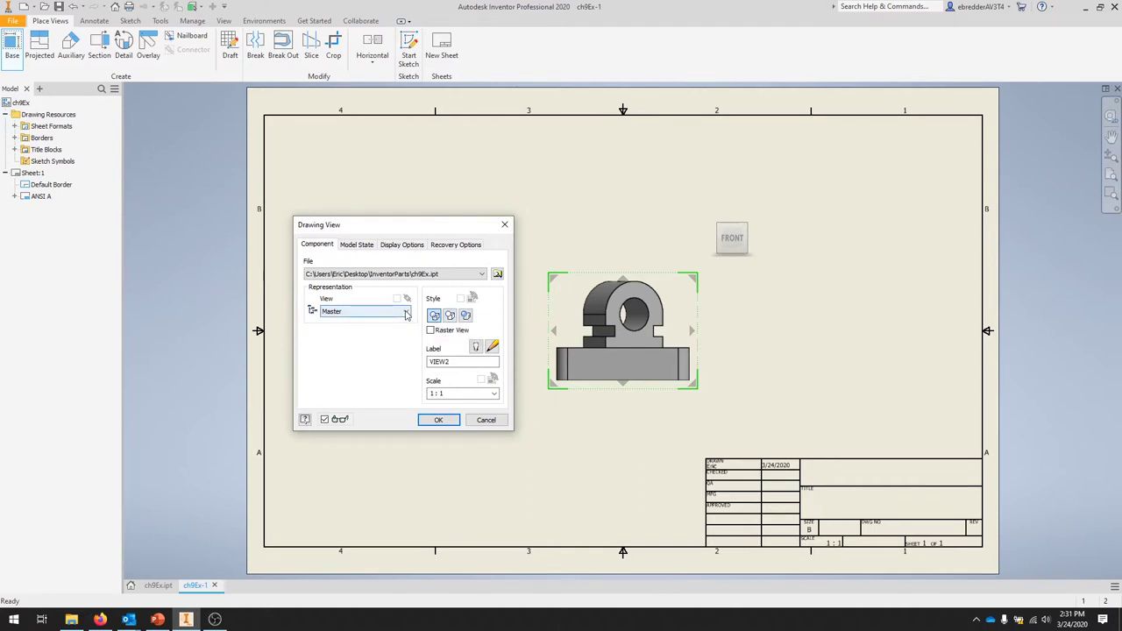
pyautogui.click(406, 314)
pyautogui.click(334, 357)
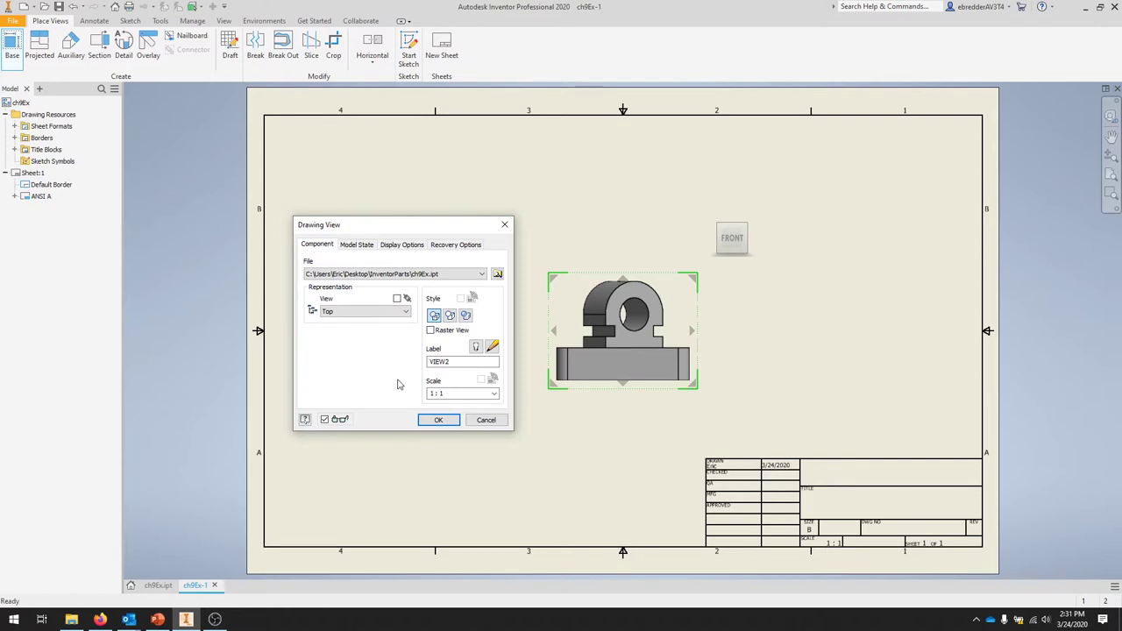
pyautogui.click(438, 419)
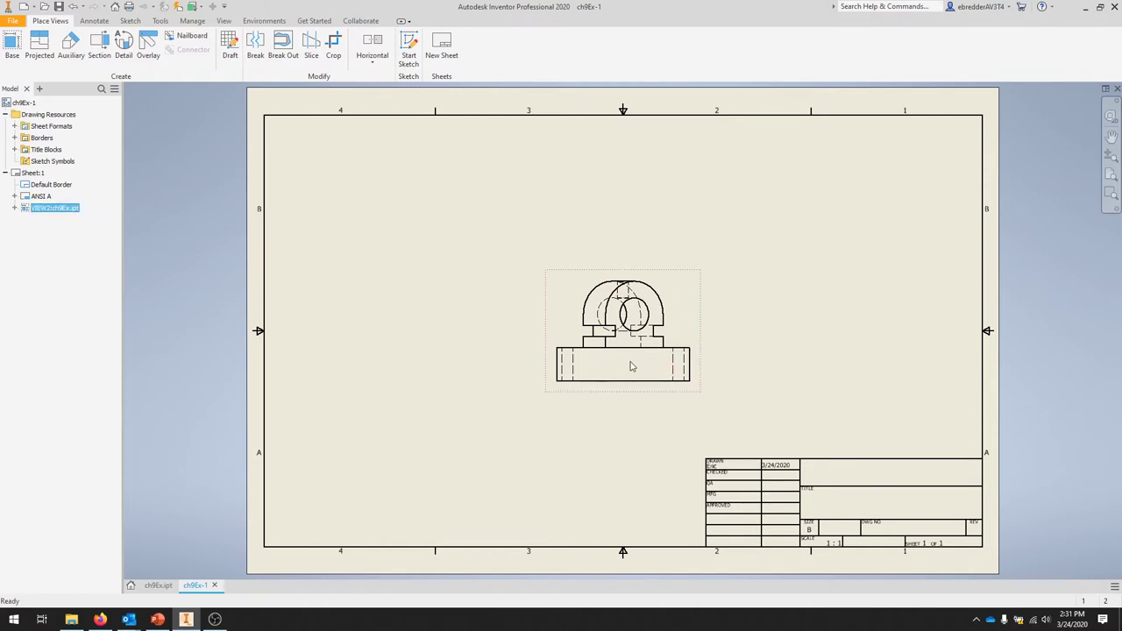
# Reorient the top view to landscape with the ViewCube and move it to the upper-left
pyautogui.doubleClick(693, 290)
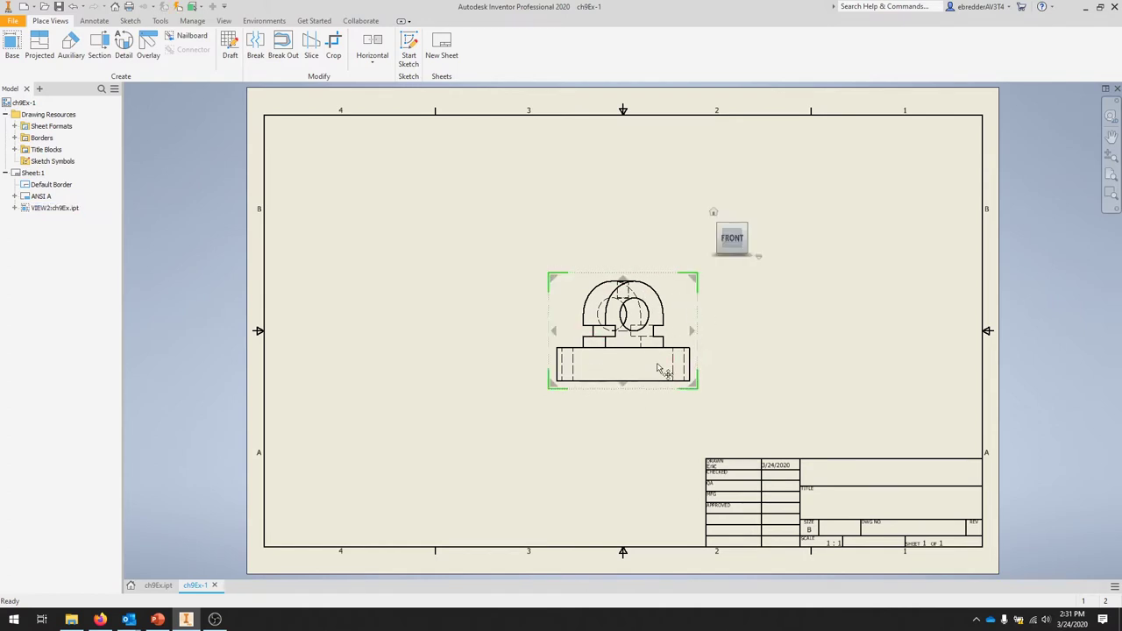
pyautogui.click(734, 257)
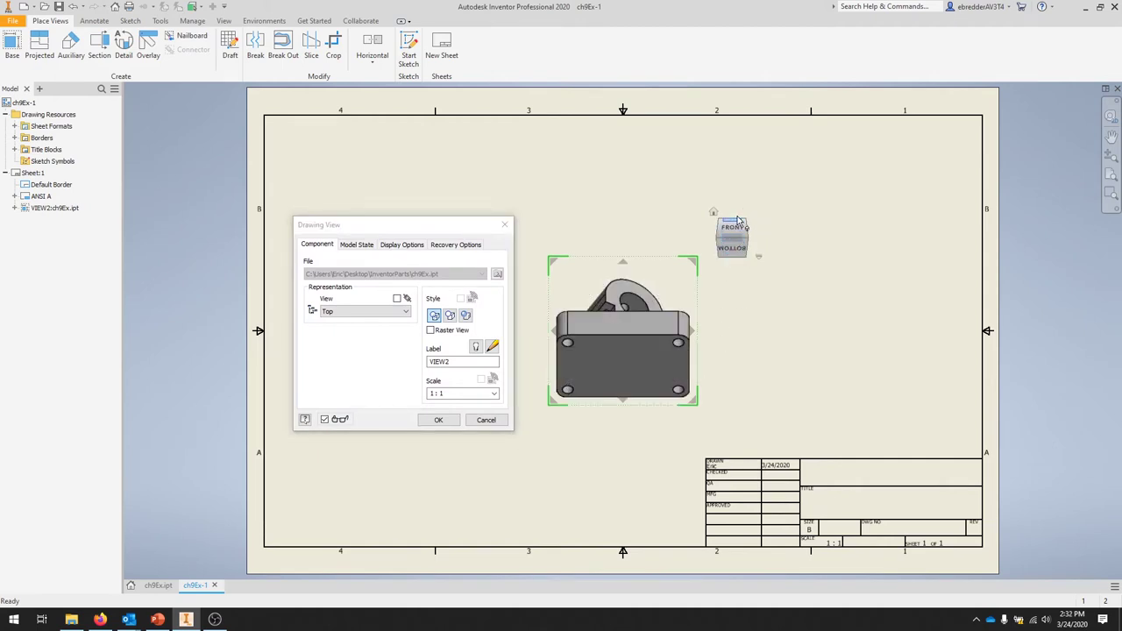
pyautogui.click(733, 221)
pyautogui.click(751, 215)
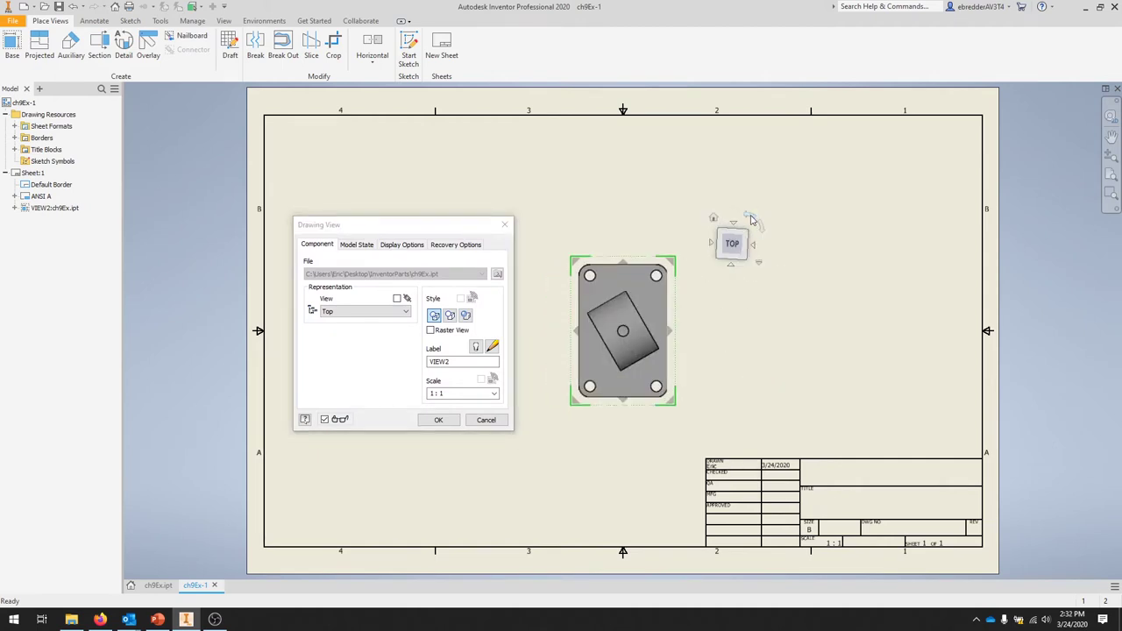
pyautogui.click(761, 233)
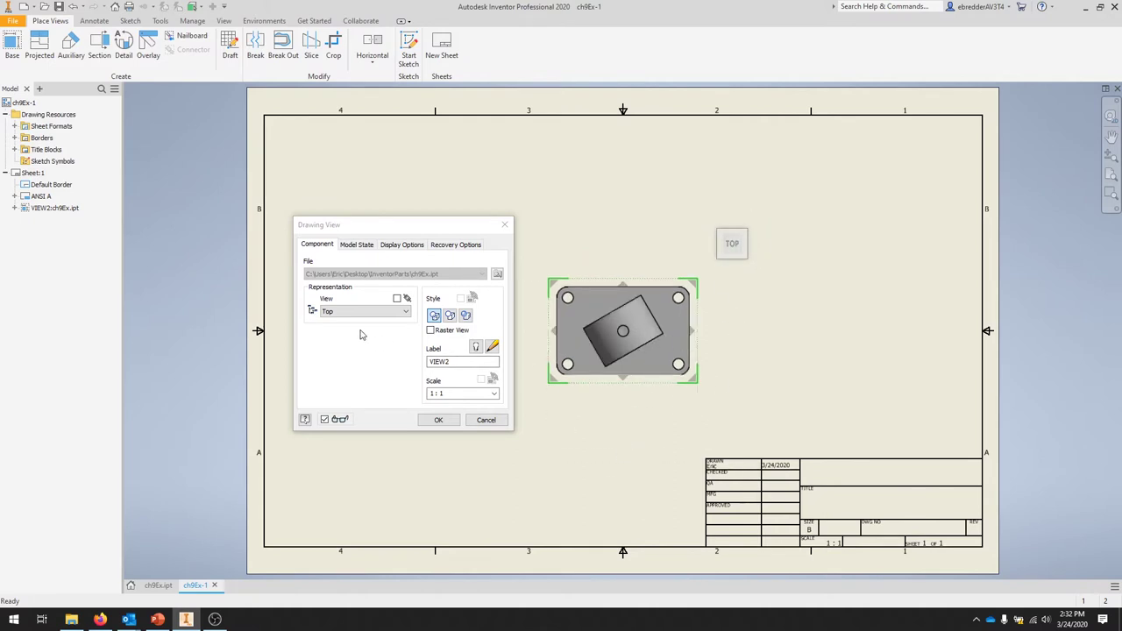
pyautogui.click(439, 420)
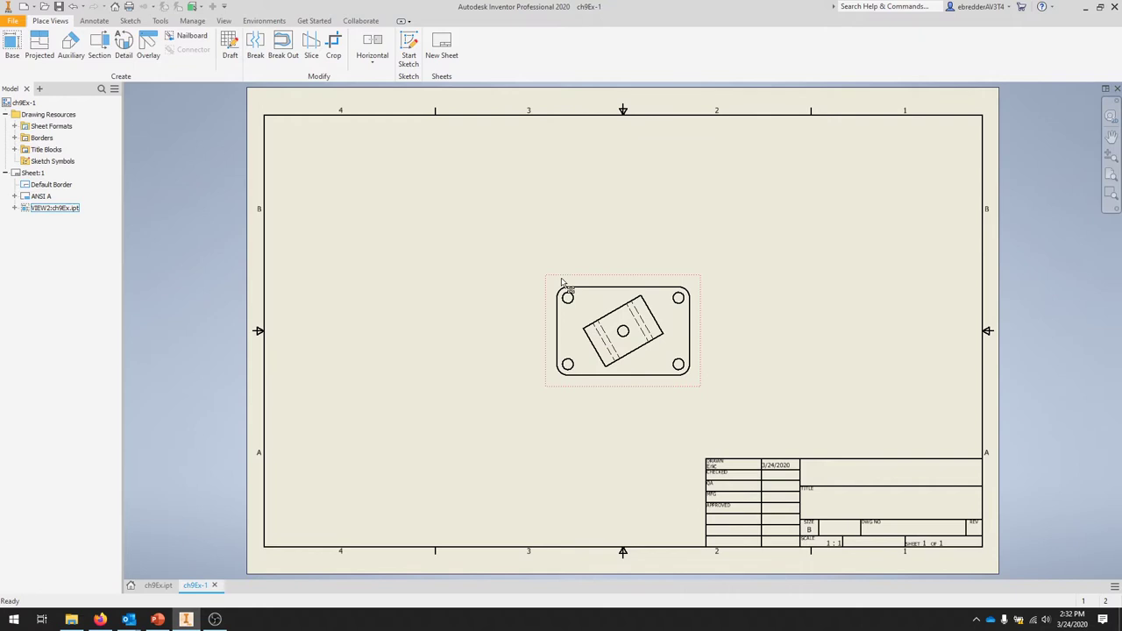
pyautogui.moveTo(556, 282)
pyautogui.mouseDown()
pyautogui.moveTo(465, 182)
pyautogui.moveTo(297, 139)
pyautogui.mouseUp()
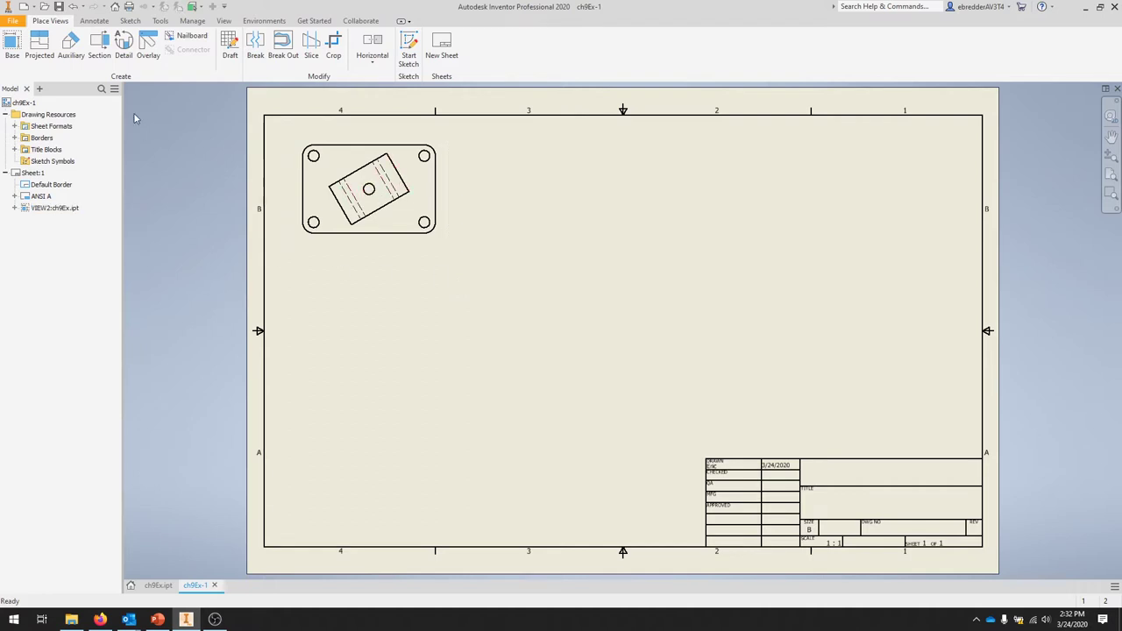
# Project auxiliary view A from the top view's angled upright edge and place it below
pyautogui.click(71, 45)
pyautogui.click(396, 221)
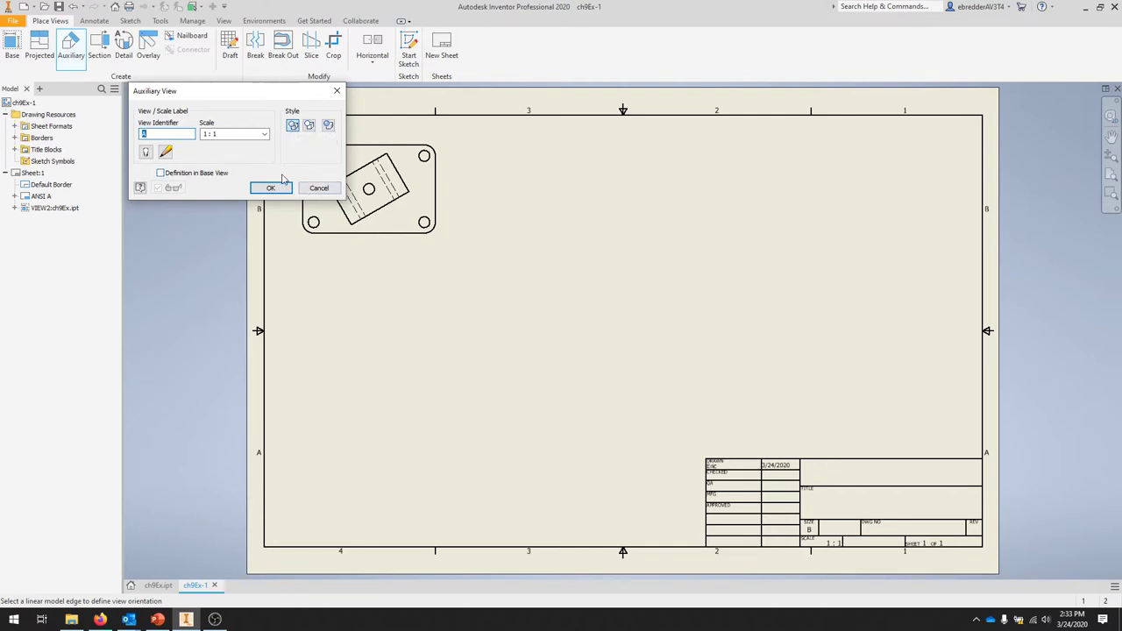
pyautogui.click(385, 212)
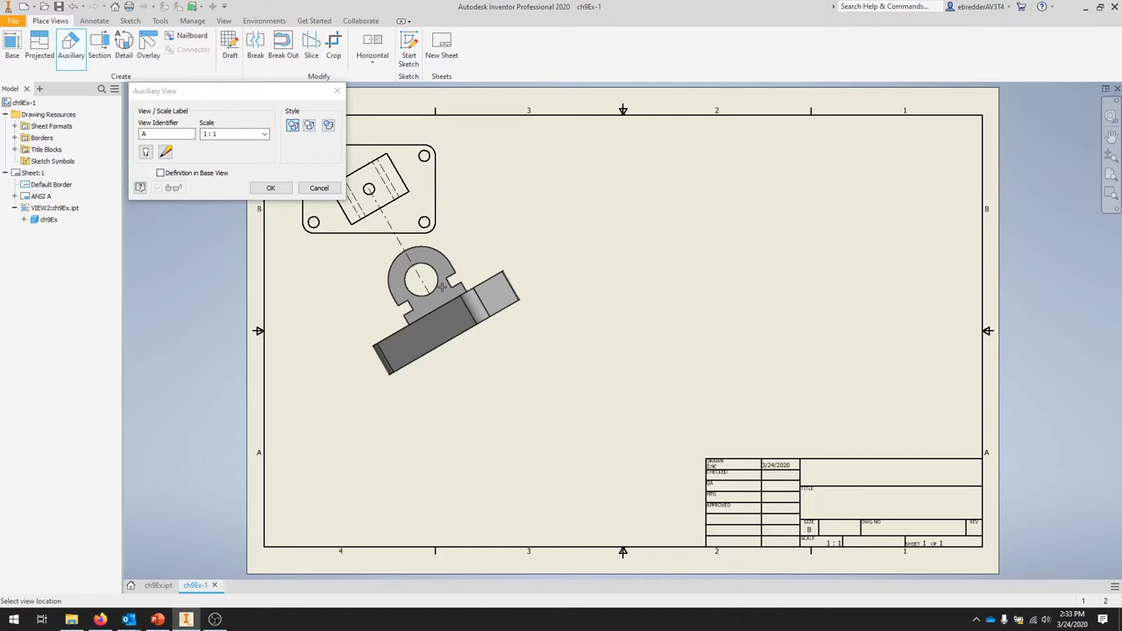
pyautogui.click(441, 287)
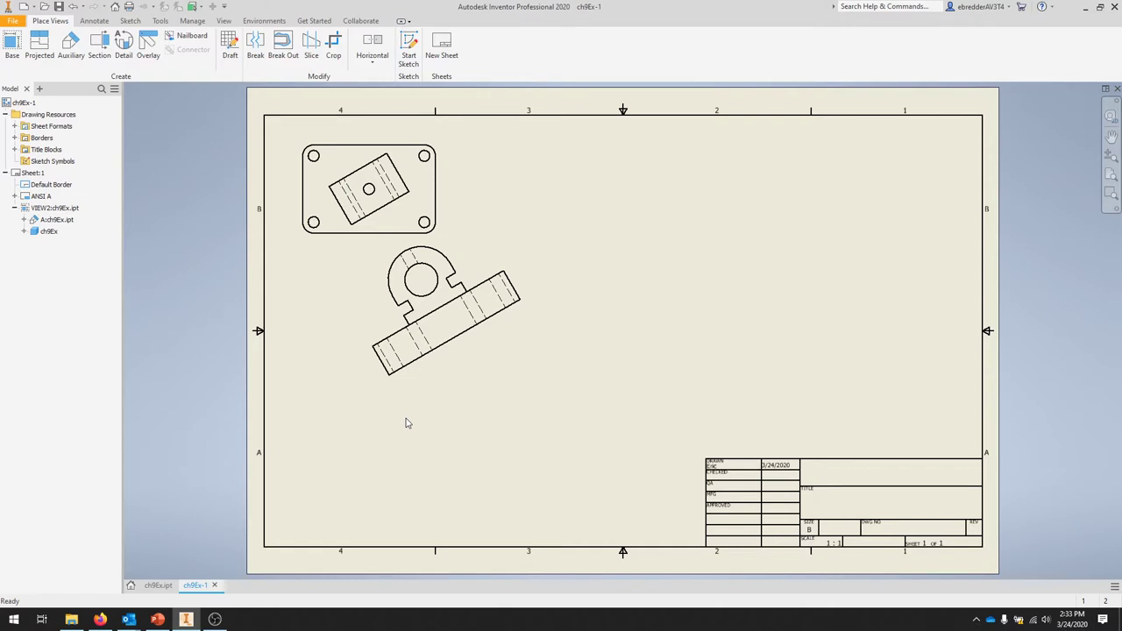
# Place a hidden-line isometric base view of the bracket in the sheet's upper-right corner
pyautogui.click(19, 48)
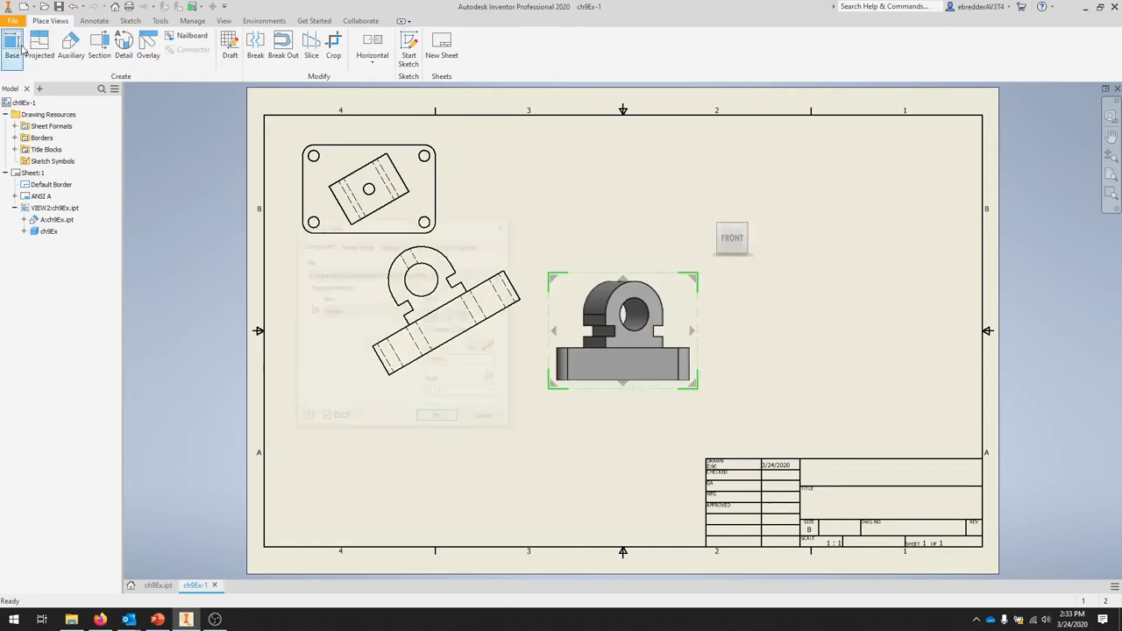
pyautogui.click(404, 311)
pyautogui.click(392, 339)
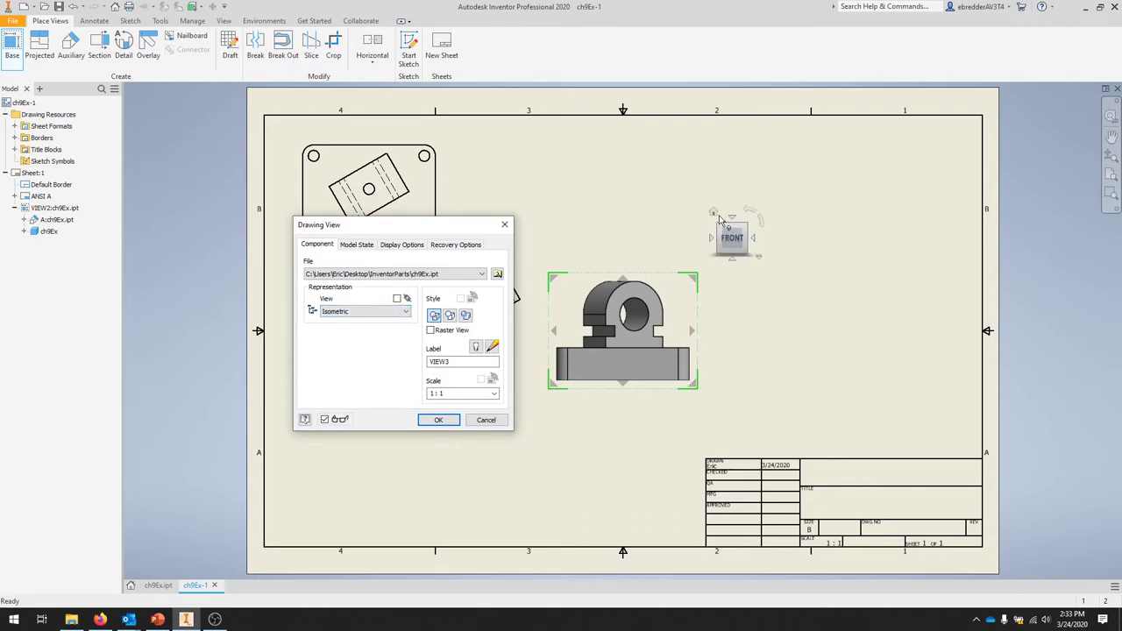
pyautogui.click(747, 249)
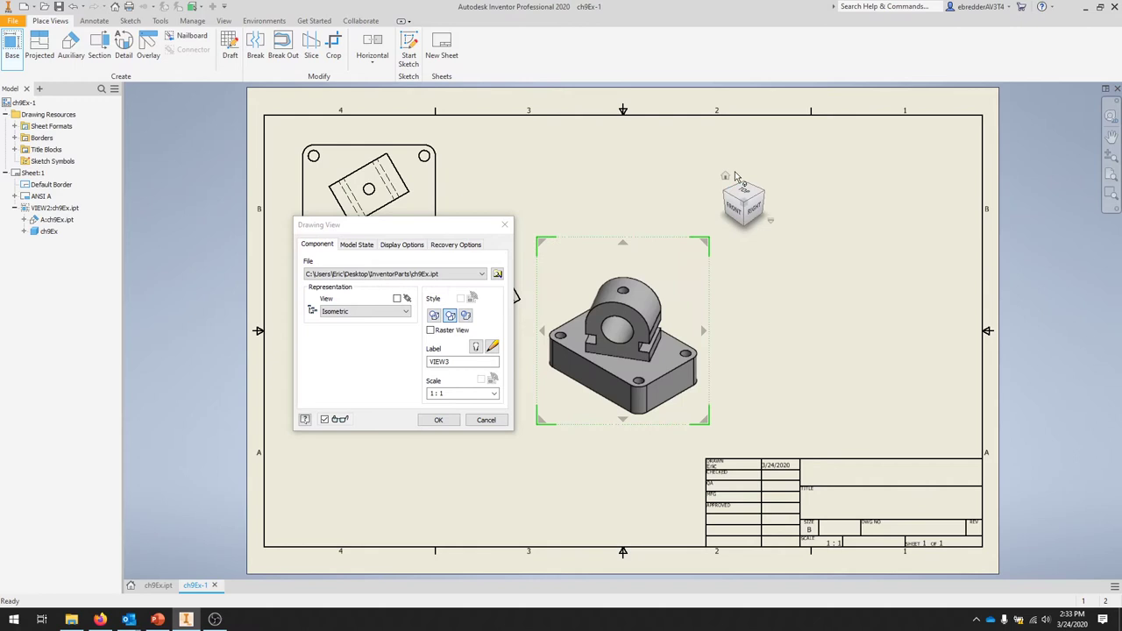
pyautogui.click(435, 316)
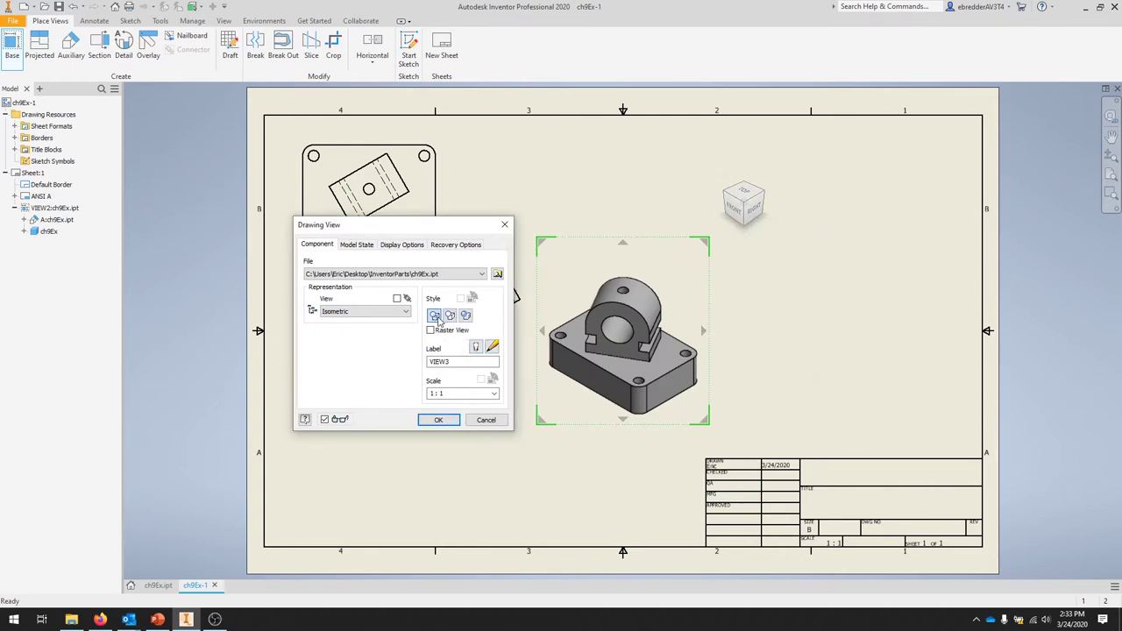
pyautogui.click(438, 420)
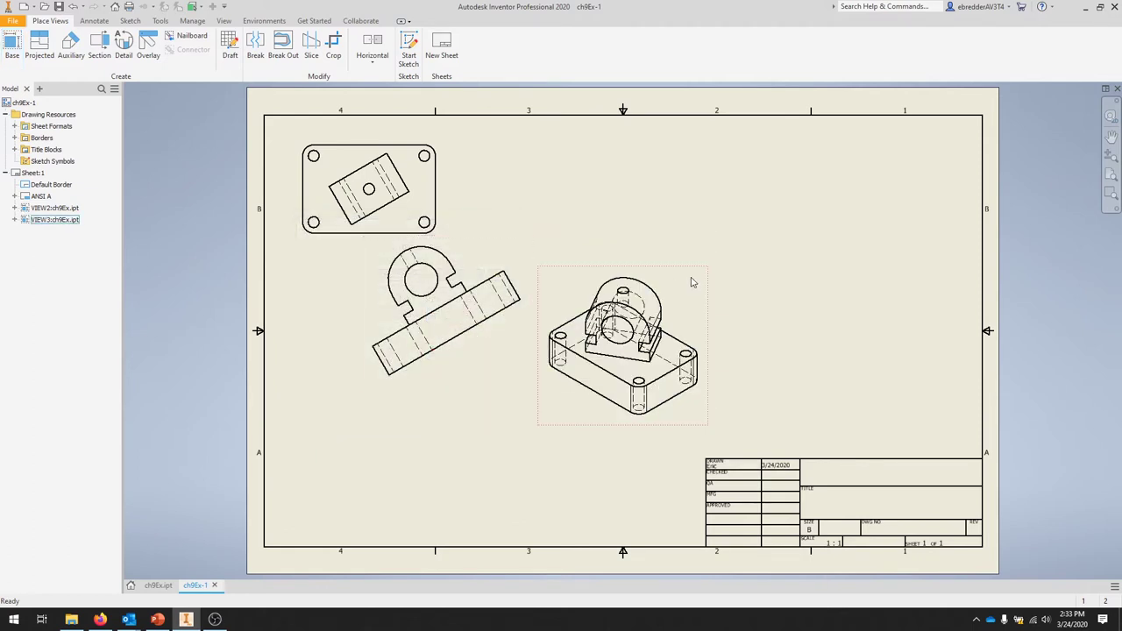
pyautogui.moveTo(692, 282)
pyautogui.mouseDown()
pyautogui.moveTo(896, 151)
pyautogui.moveTo(958, 136)
pyautogui.mouseUp()
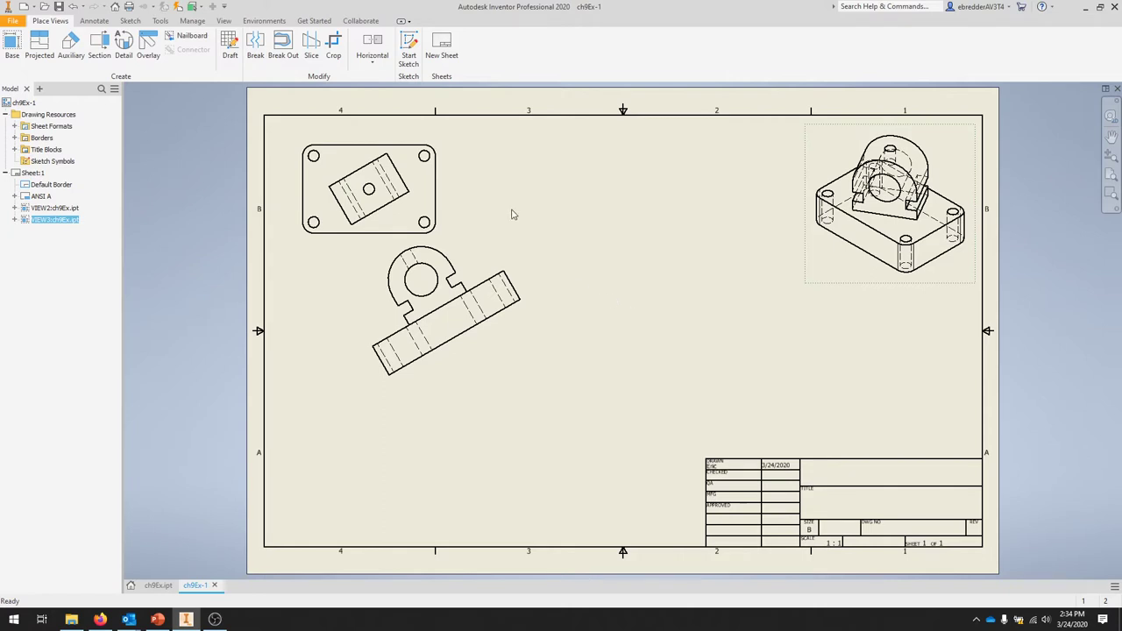
pyautogui.click(86, 23)
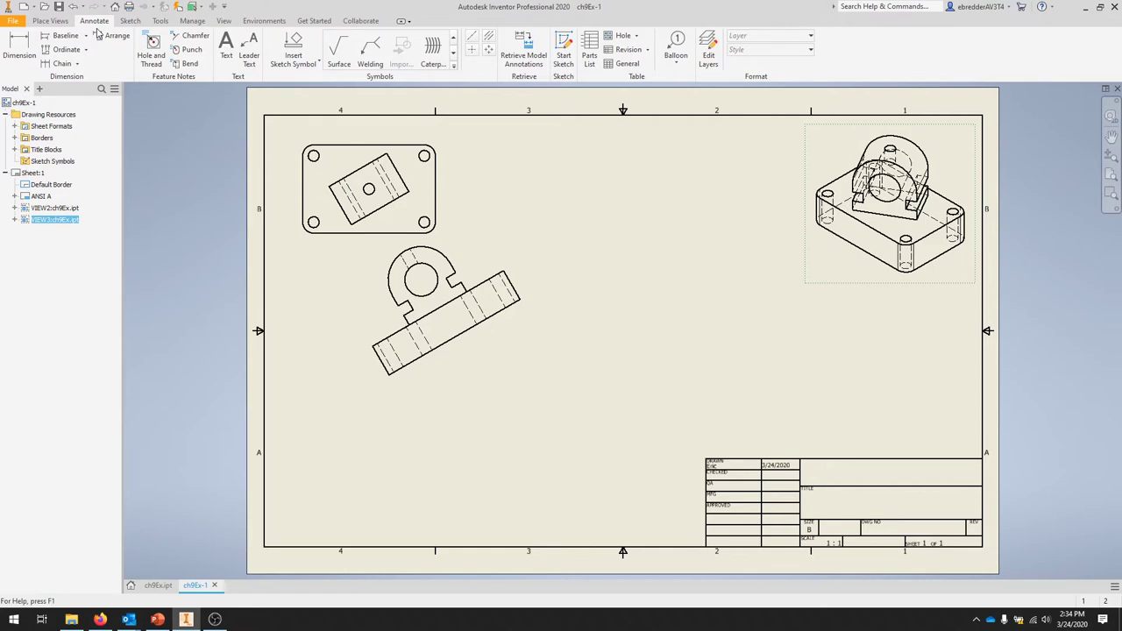
# Retrieve the model dimensions onto the top view, VIEW2
pyautogui.click(358, 170)
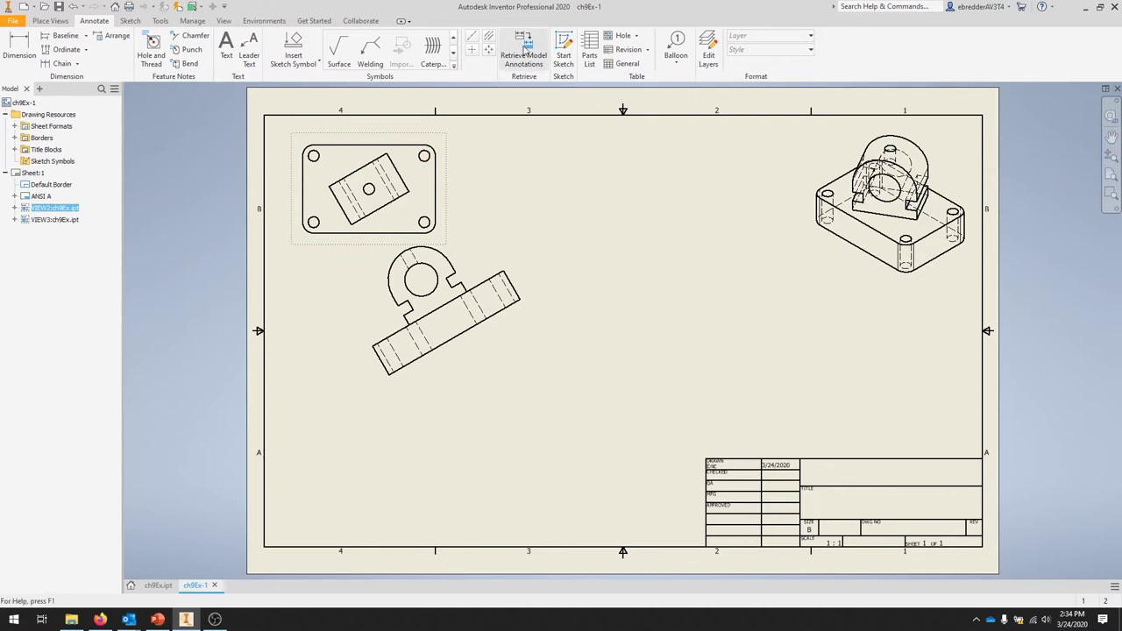
pyautogui.click(525, 49)
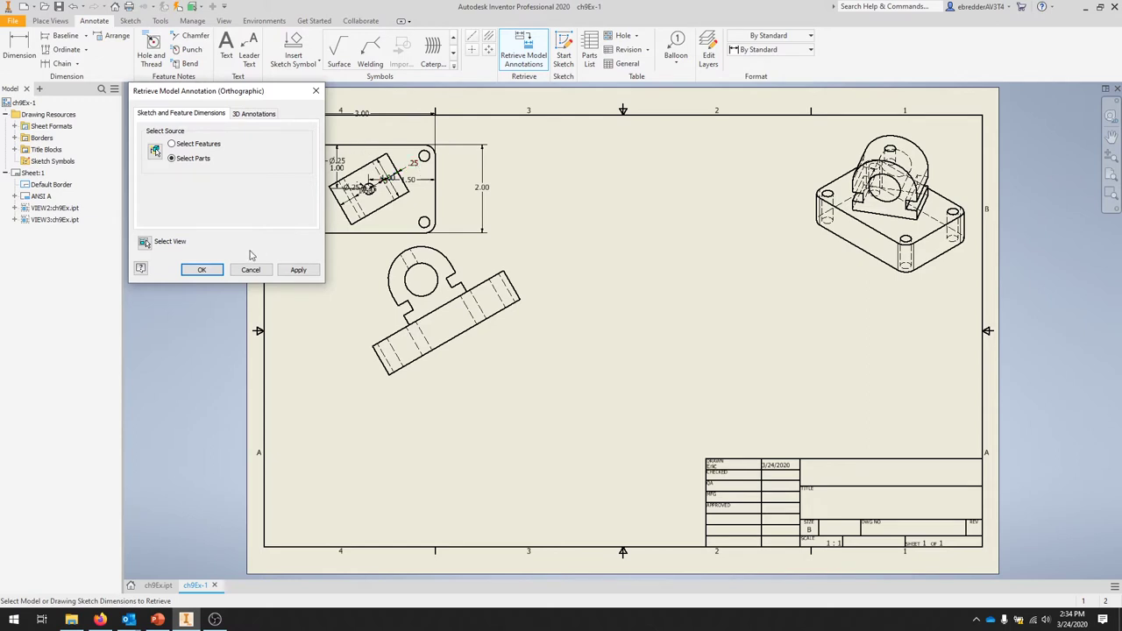
pyautogui.click(202, 270)
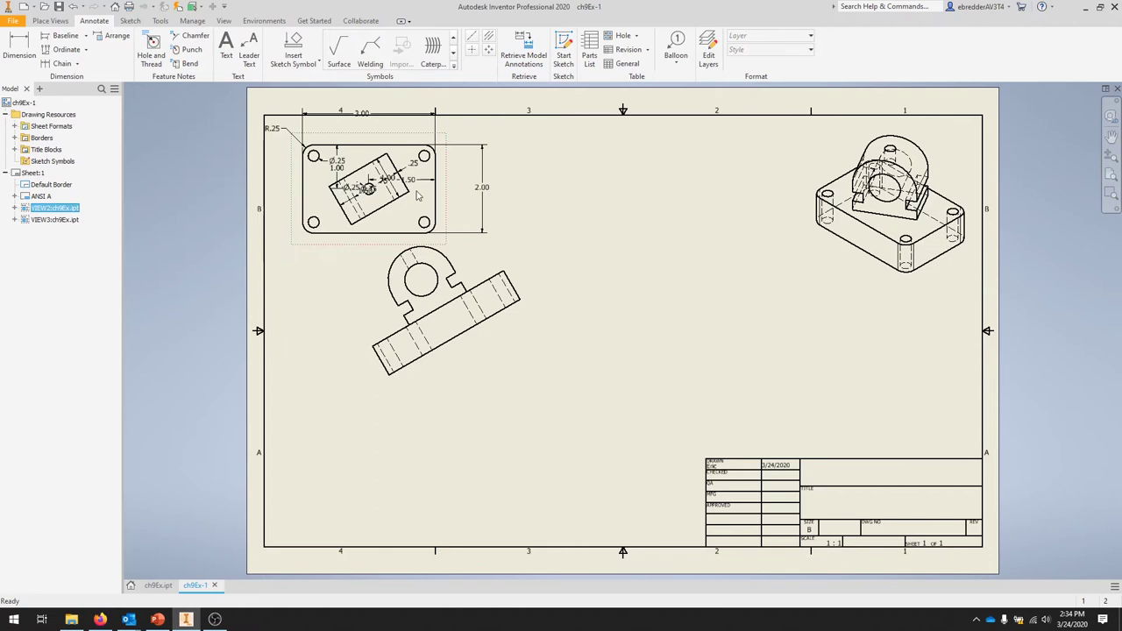
# Rearrange the 1.50, .75, 1.00 and Ø.25 dimensions clear of the plate and lower the auxiliary view
pyautogui.moveTo(409, 179); pyautogui.dragTo(400, 244)
pyautogui.moveTo(524, 249); pyautogui.dragTo(570, 311)
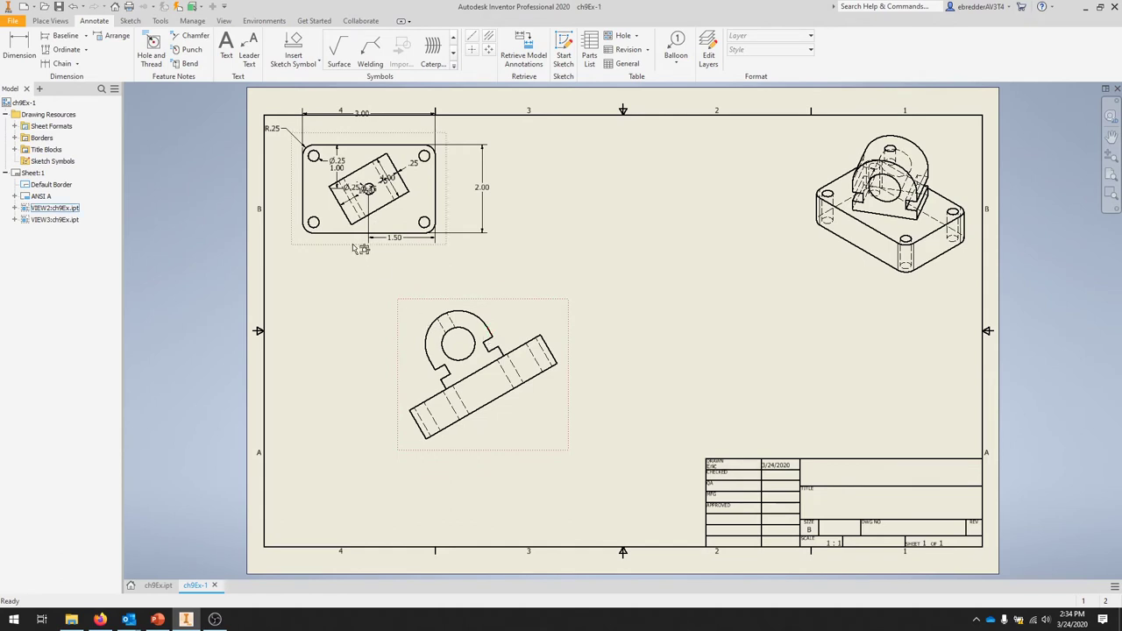
pyautogui.moveTo(359, 188); pyautogui.dragTo(284, 187)
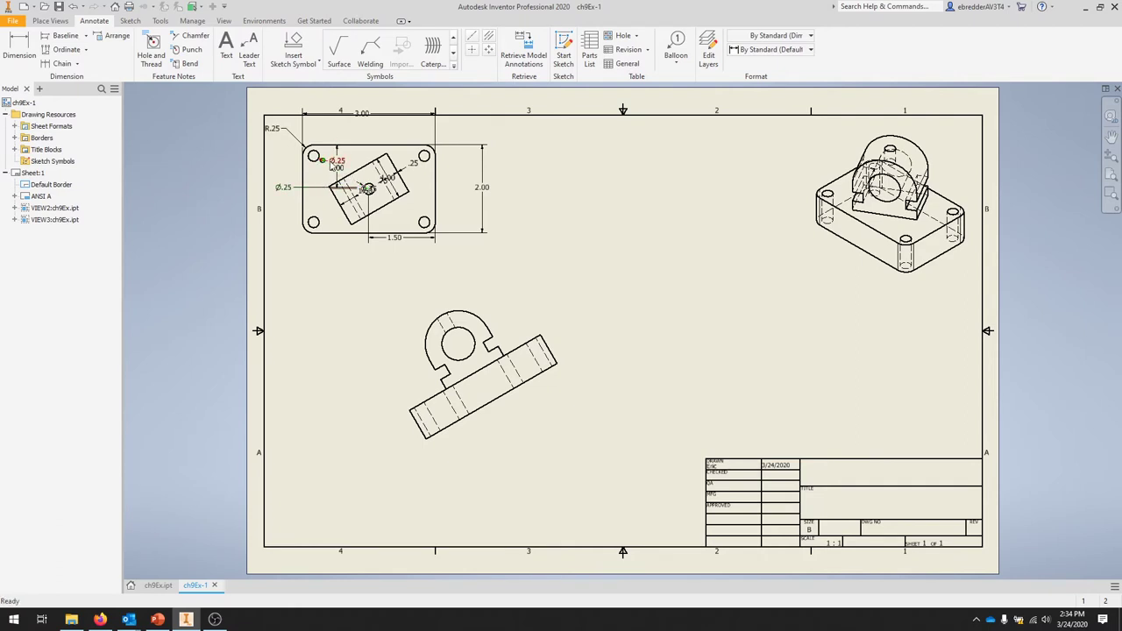
pyautogui.moveTo(323, 162); pyautogui.dragTo(382, 187)
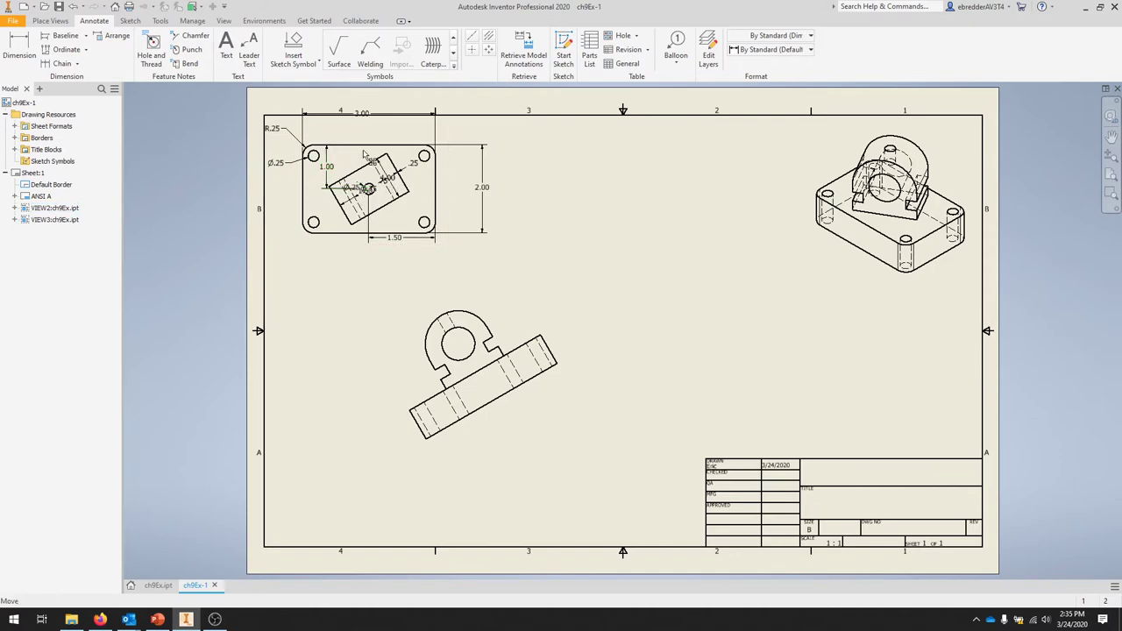
pyautogui.scroll(5, 386, 201)
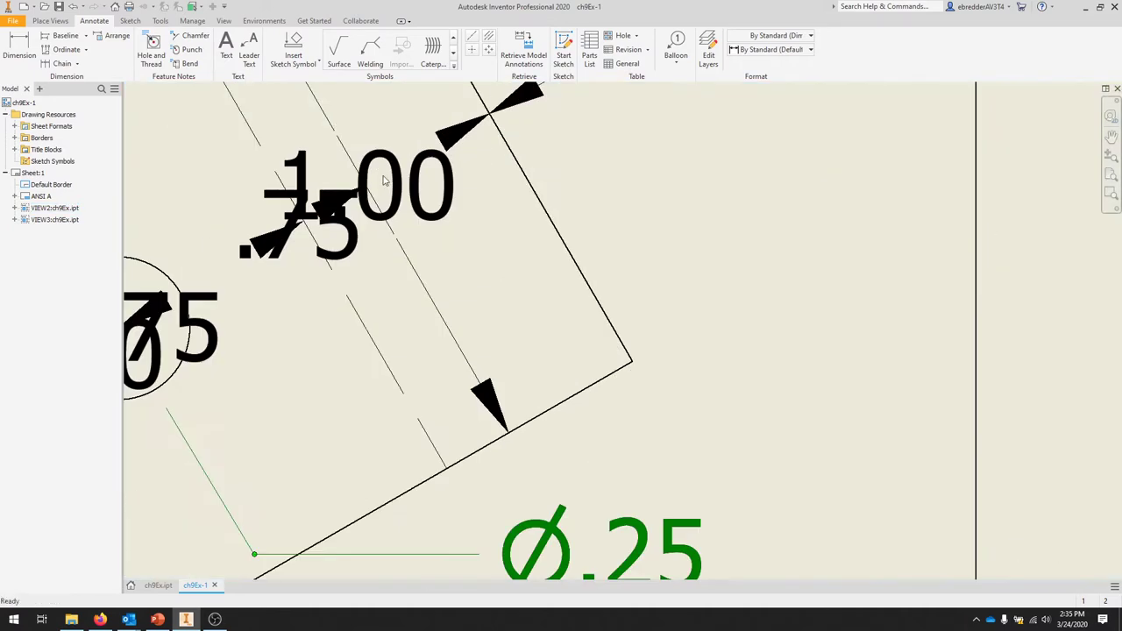
pyautogui.moveTo(375, 191); pyautogui.dragTo(339, 118)
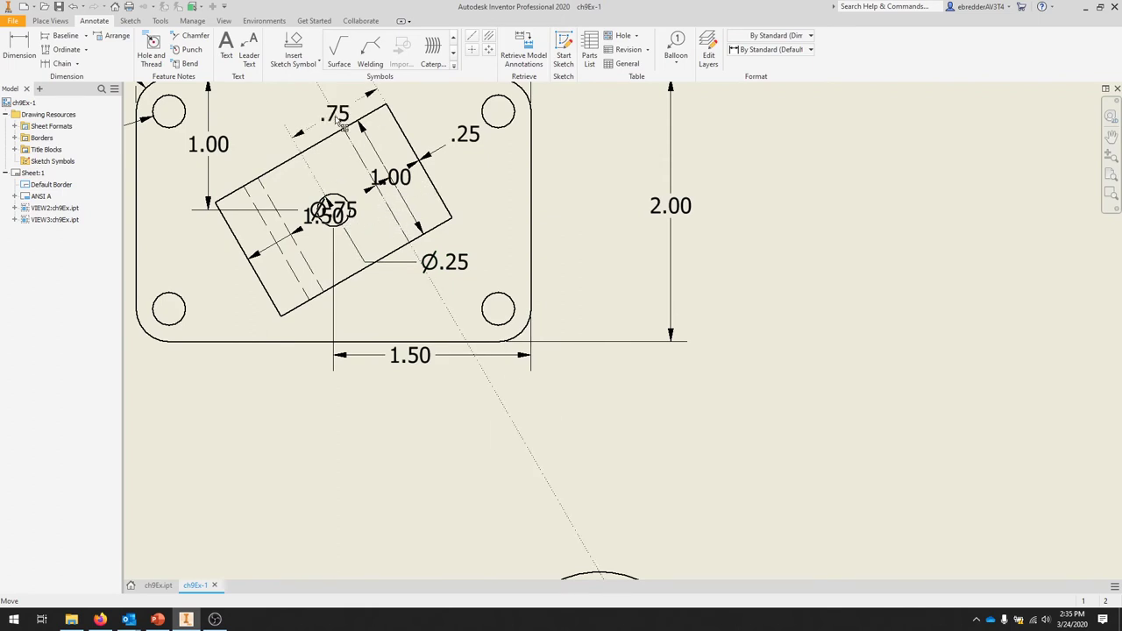
pyautogui.moveTo(406, 188); pyautogui.dragTo(248, 290)
pyautogui.moveTo(381, 206); pyautogui.dragTo(427, 289)
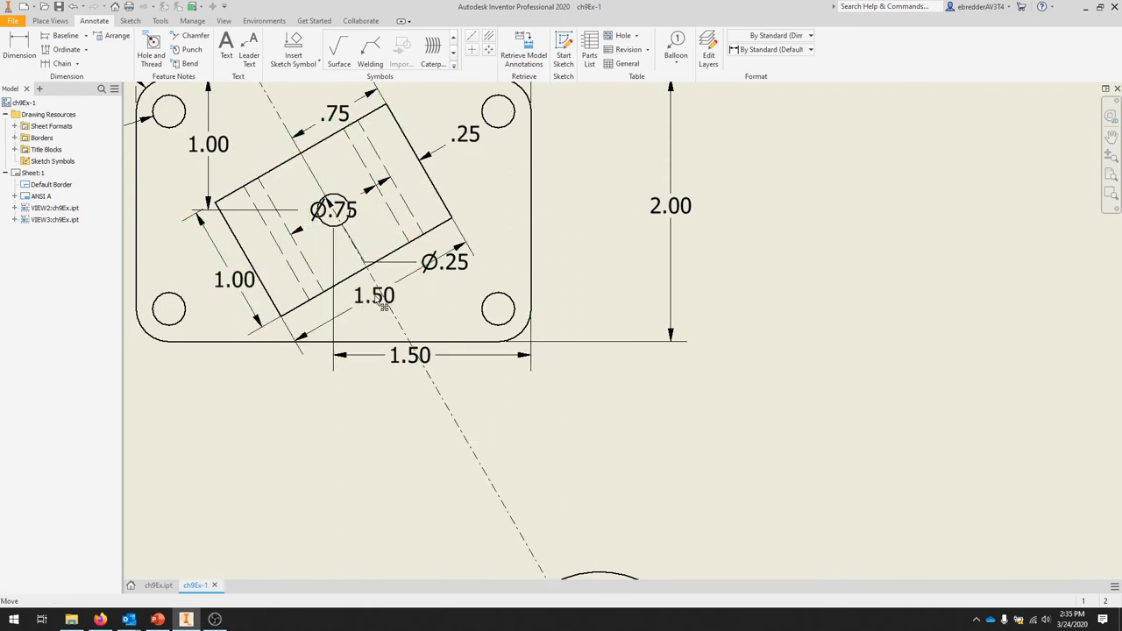
pyautogui.moveTo(396, 229); pyautogui.dragTo(351, 174)
pyautogui.scroll(-2, 489, 328)
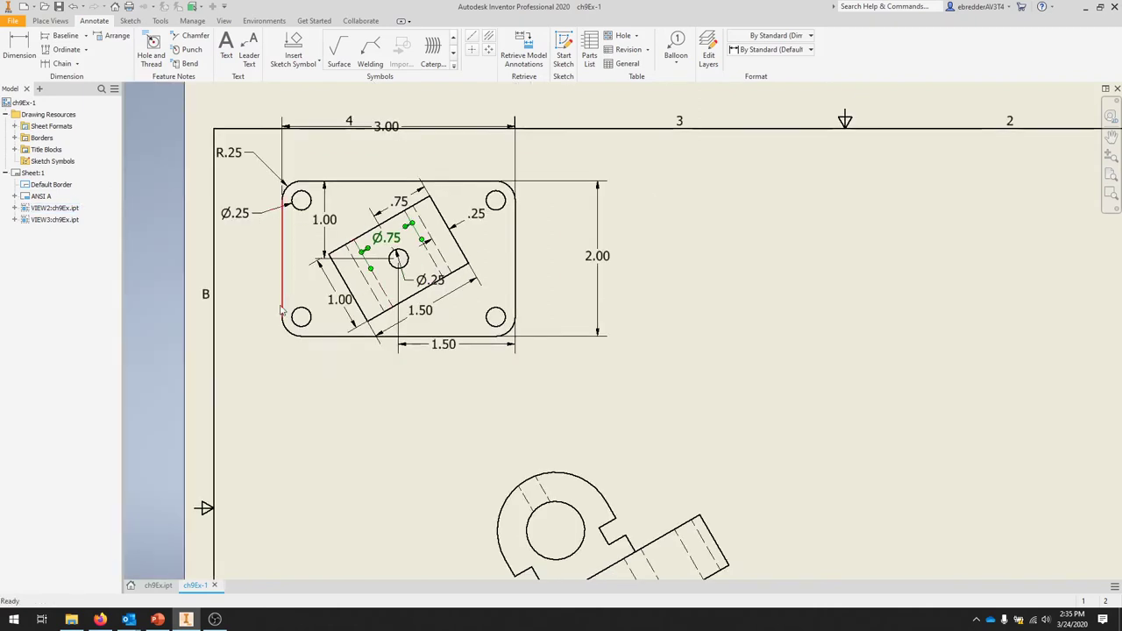
pyautogui.click(449, 336)
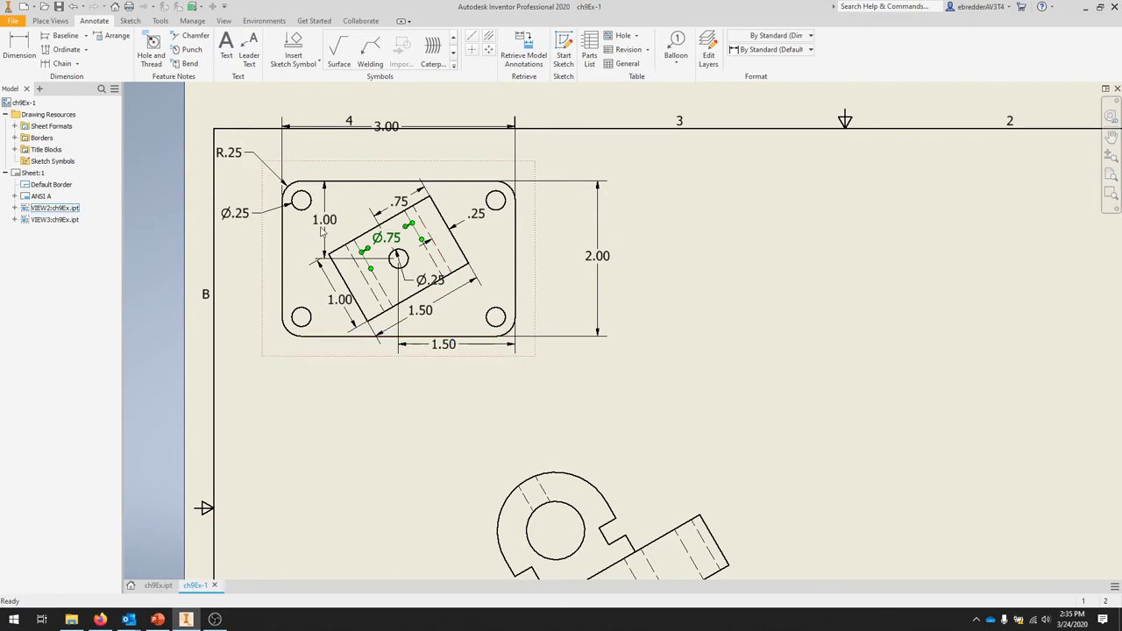
pyautogui.click(497, 268)
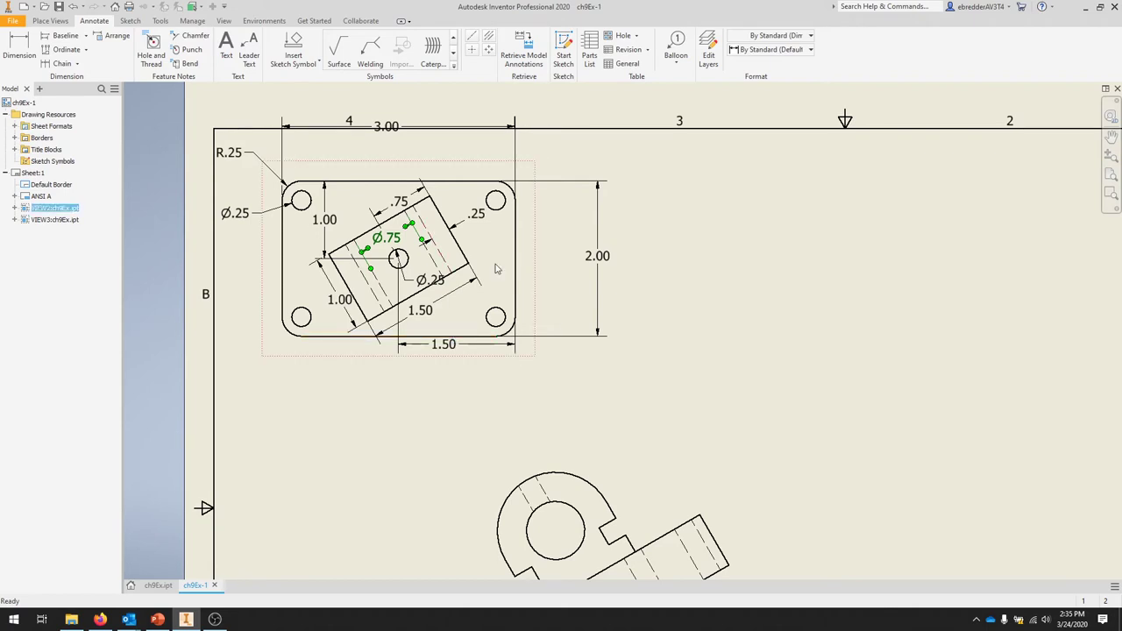
# Change the top view's scale from 1:1 to 3:2
pyautogui.rightClick(493, 173)
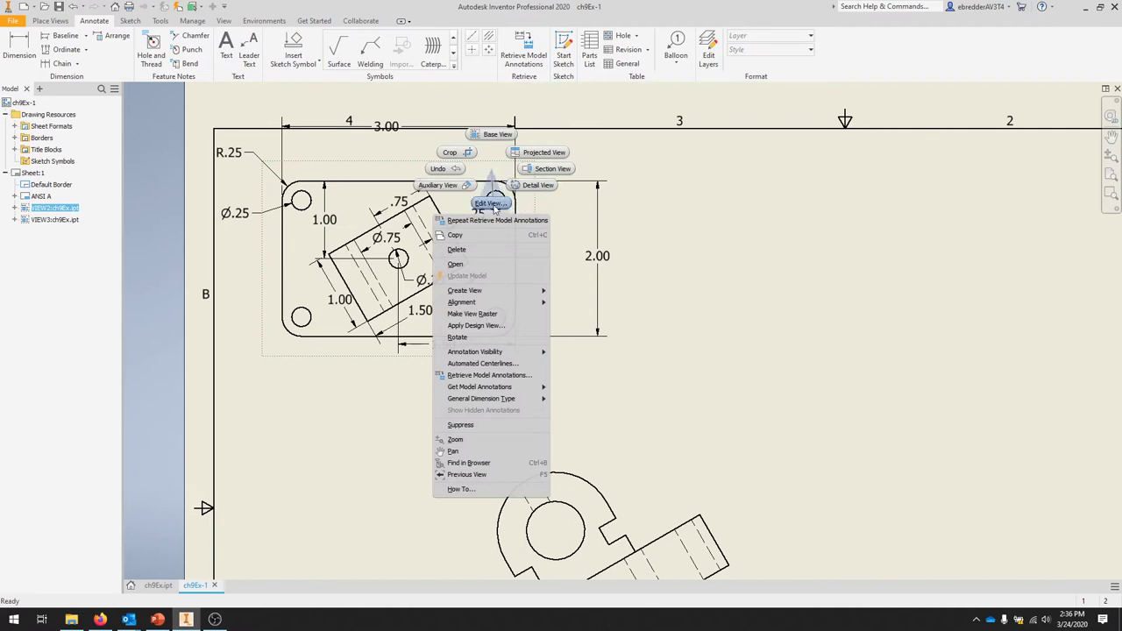
pyautogui.click(491, 203)
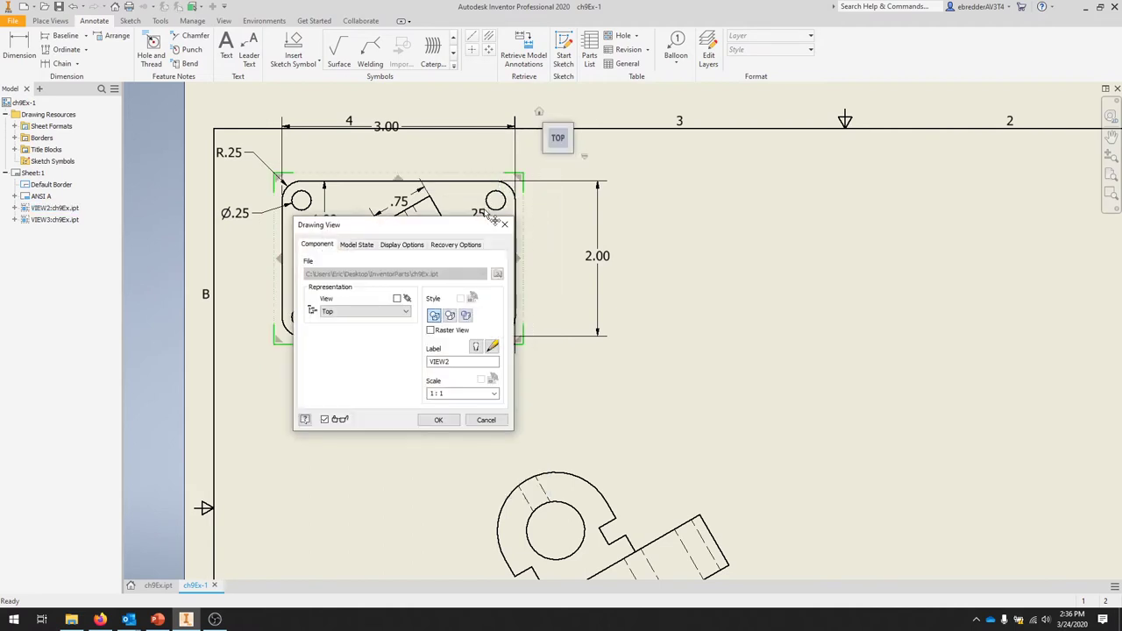
pyautogui.moveTo(448, 393); pyautogui.dragTo(381, 391)
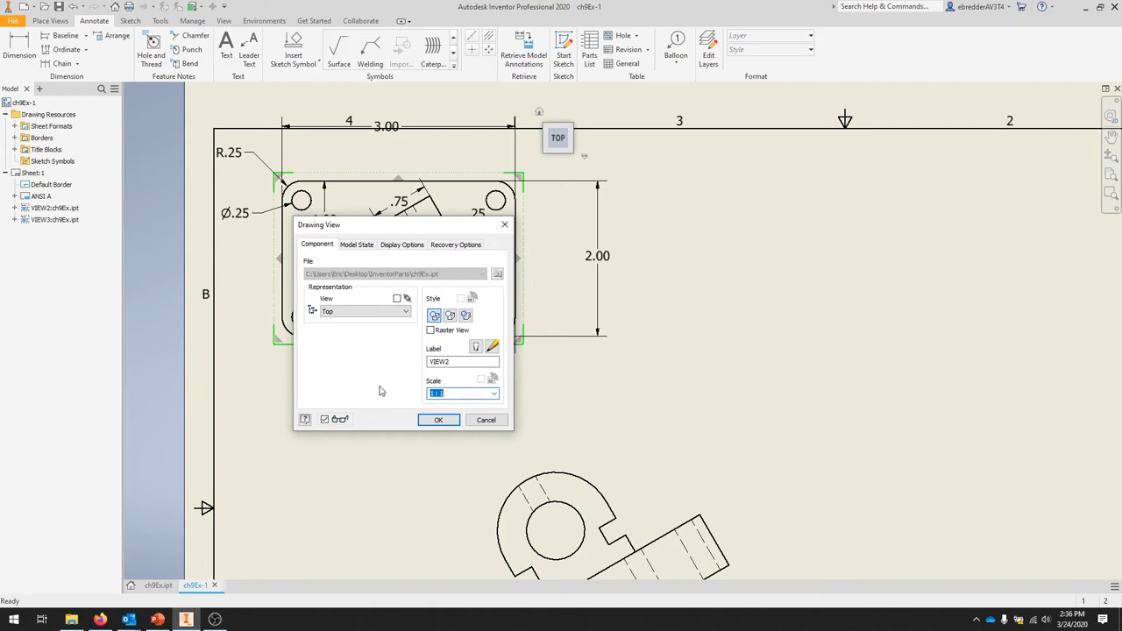
pyautogui.write('3:2')
pyautogui.click(435, 420)
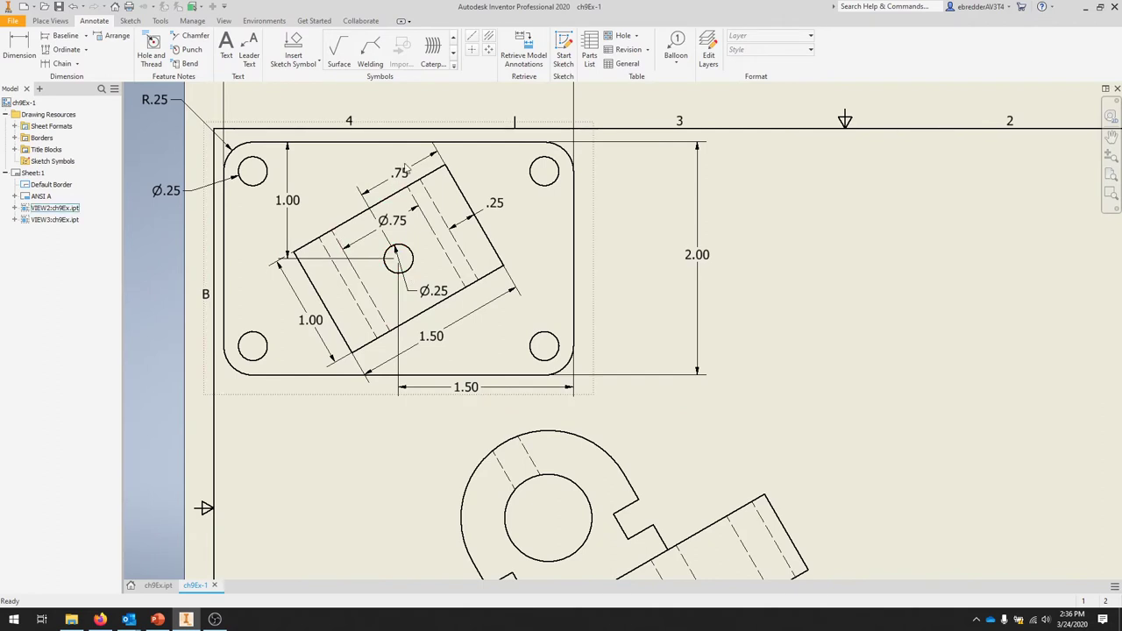
# Move the enlarged top view right and down, then pan over to the auxiliary view
pyautogui.click(588, 133)
pyautogui.moveTo(592, 134)
pyautogui.mouseDown()
pyautogui.moveTo(614, 173)
pyautogui.moveTo(650, 179)
pyautogui.mouseUp()
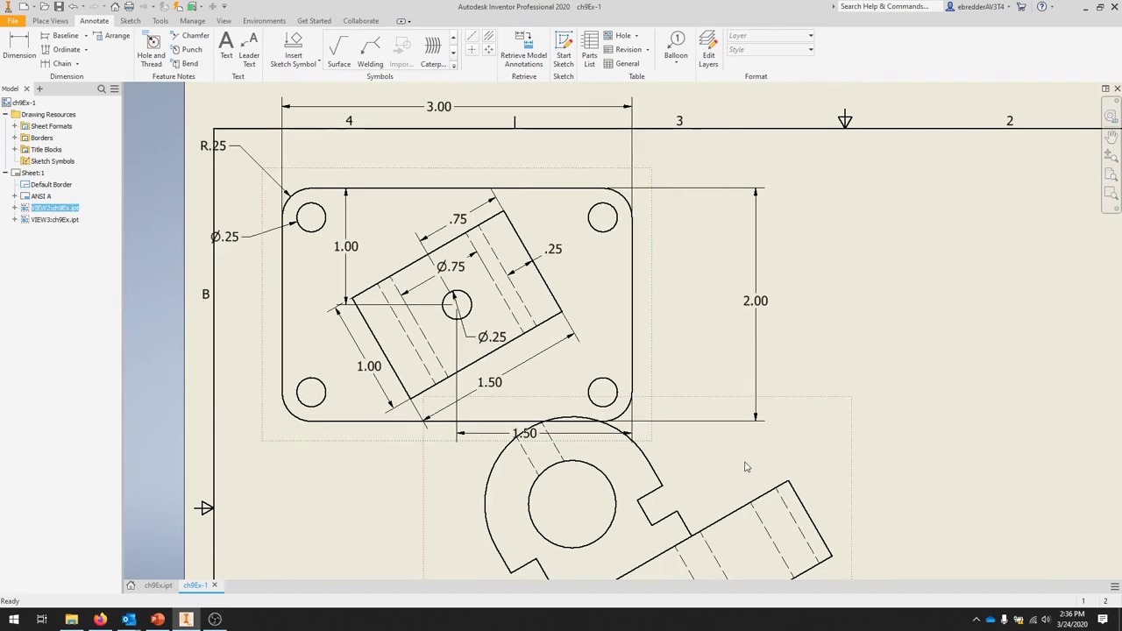
pyautogui.scroll(-10, 706, 507)
pyautogui.scroll(6, 715, 515)
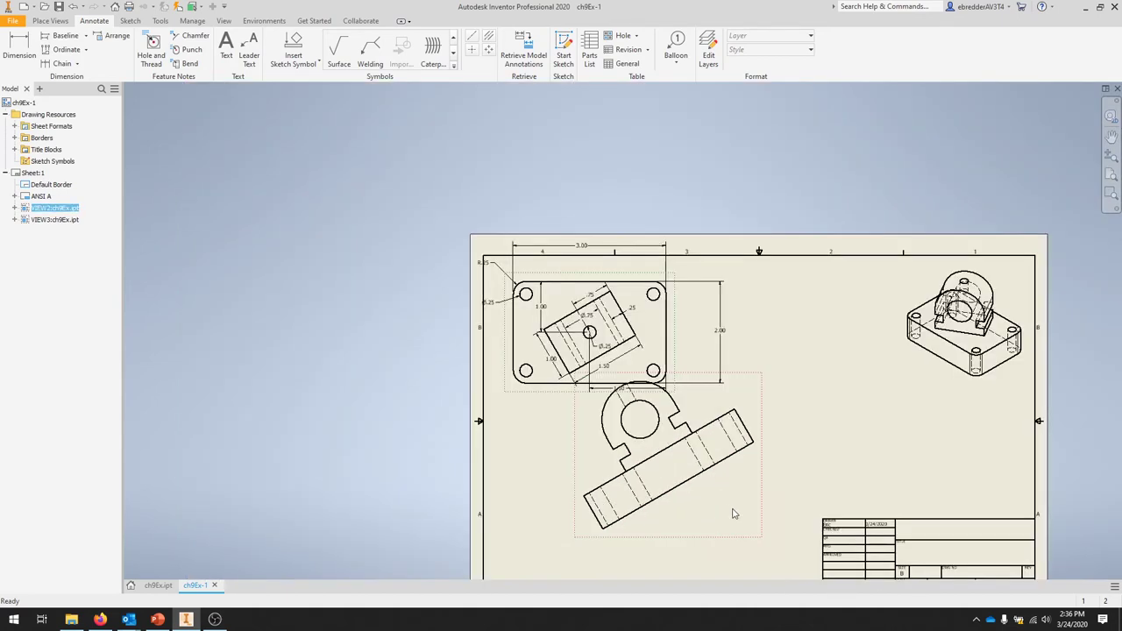
pyautogui.moveTo(735, 513); pyautogui.dragTo(783, 568)
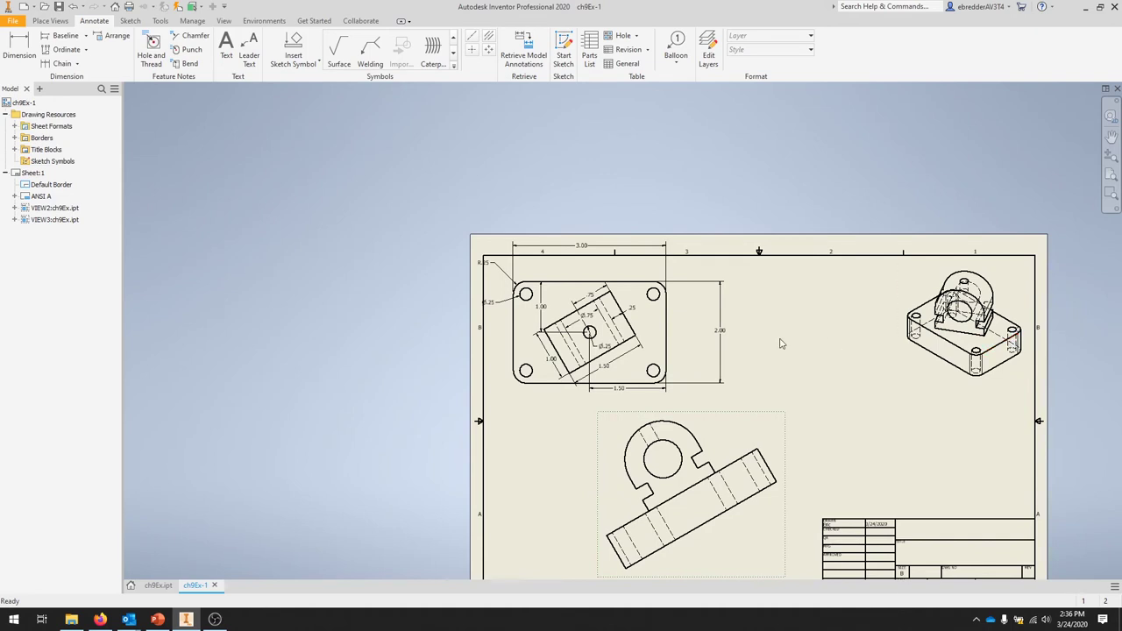
pyautogui.scroll(3, 574, 359)
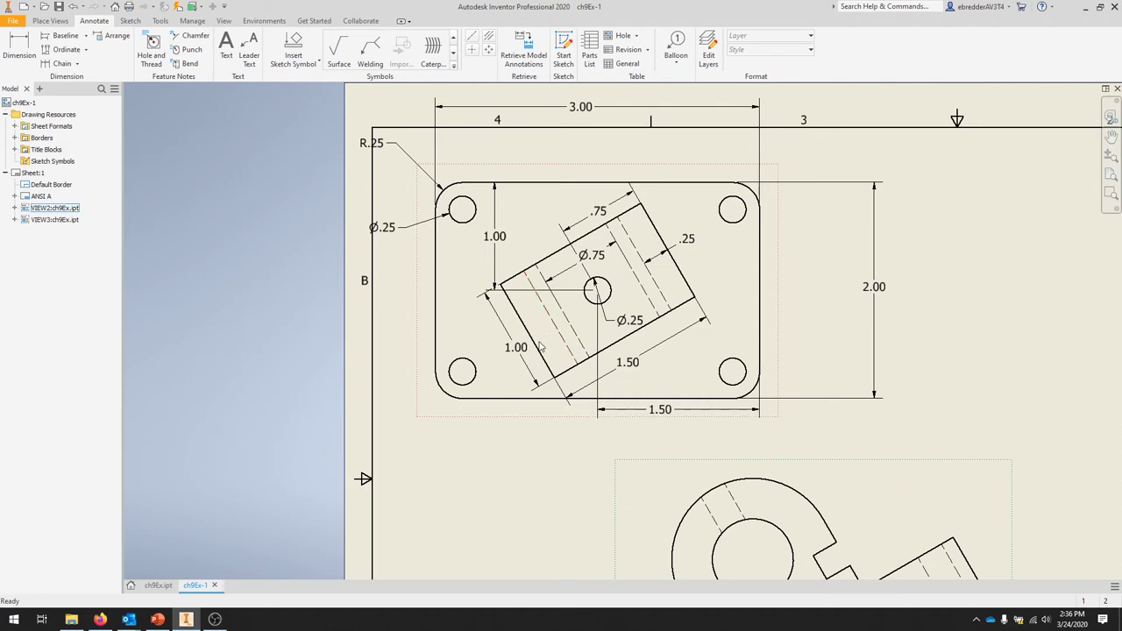
pyautogui.scroll(2, 889, 473)
pyautogui.scroll(-5, 866, 502)
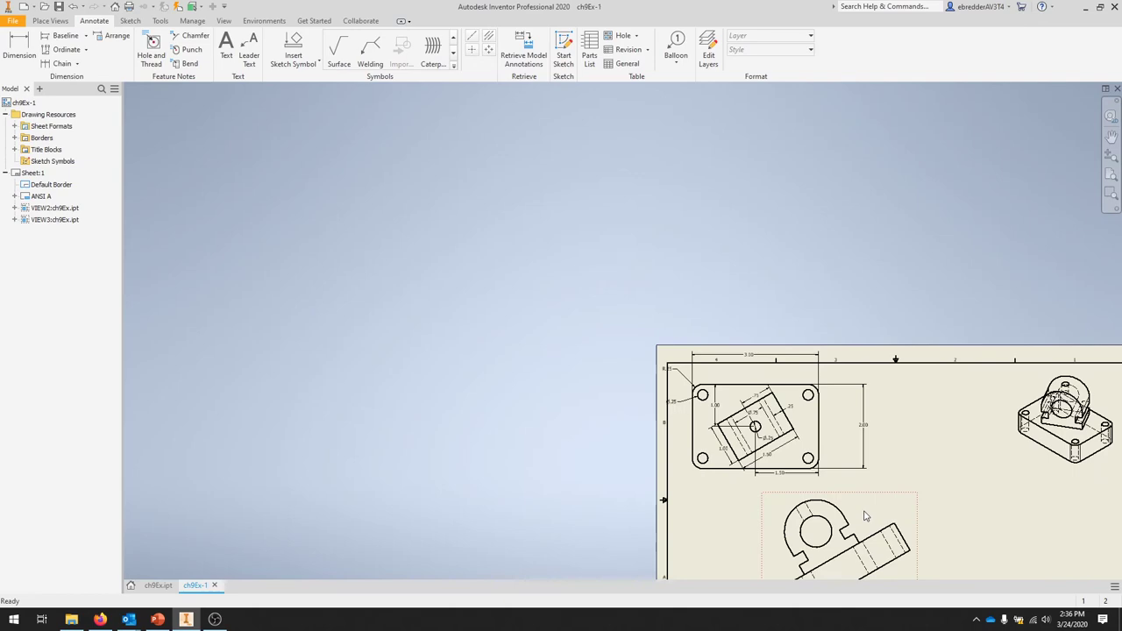
pyautogui.moveTo(865, 511); pyautogui.dragTo(833, 368, button='middle')
pyautogui.scroll(5, 833, 369)
pyautogui.scroll(-3, 792, 360)
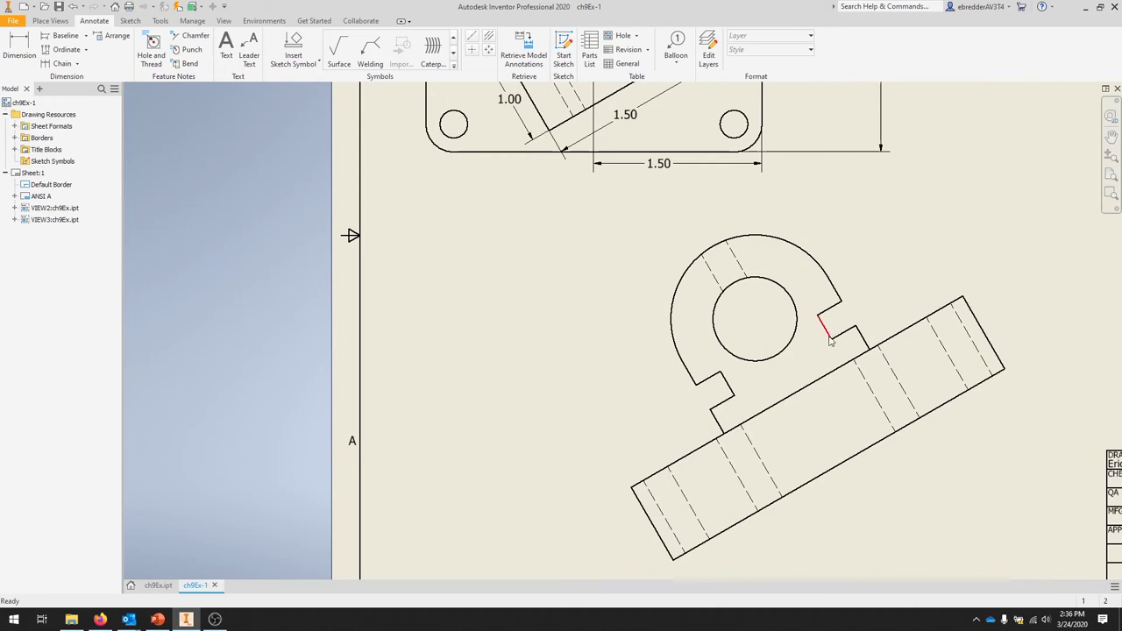
# Retrieve the auxiliary view's R.75, .75 and .25 dimensions and drag them clear of the outline
pyautogui.click(523, 49)
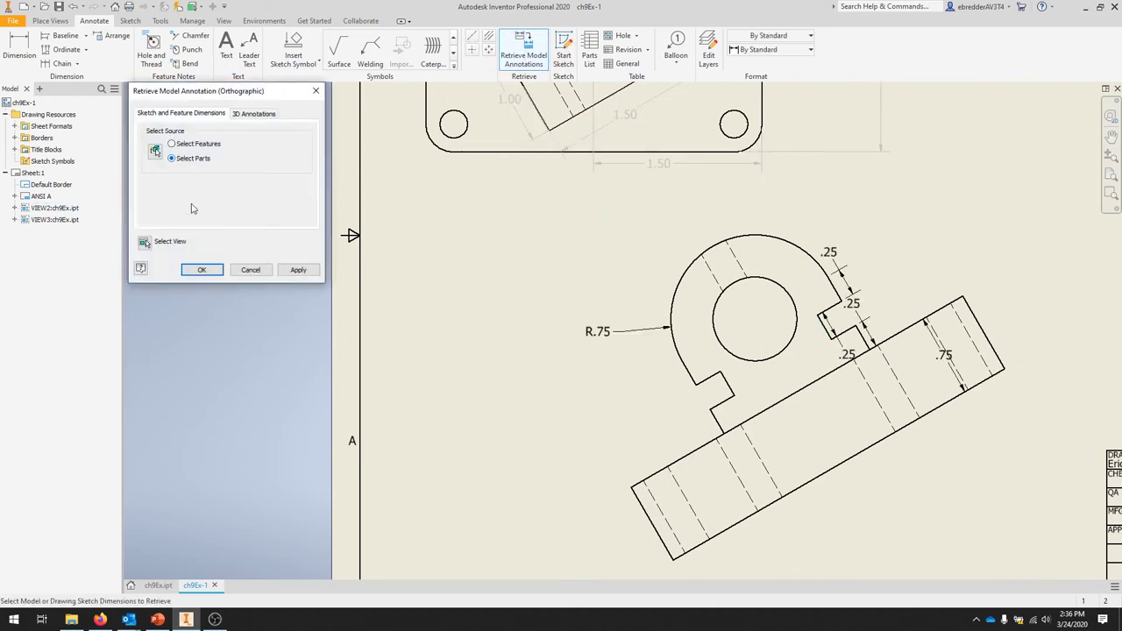
pyautogui.click(202, 270)
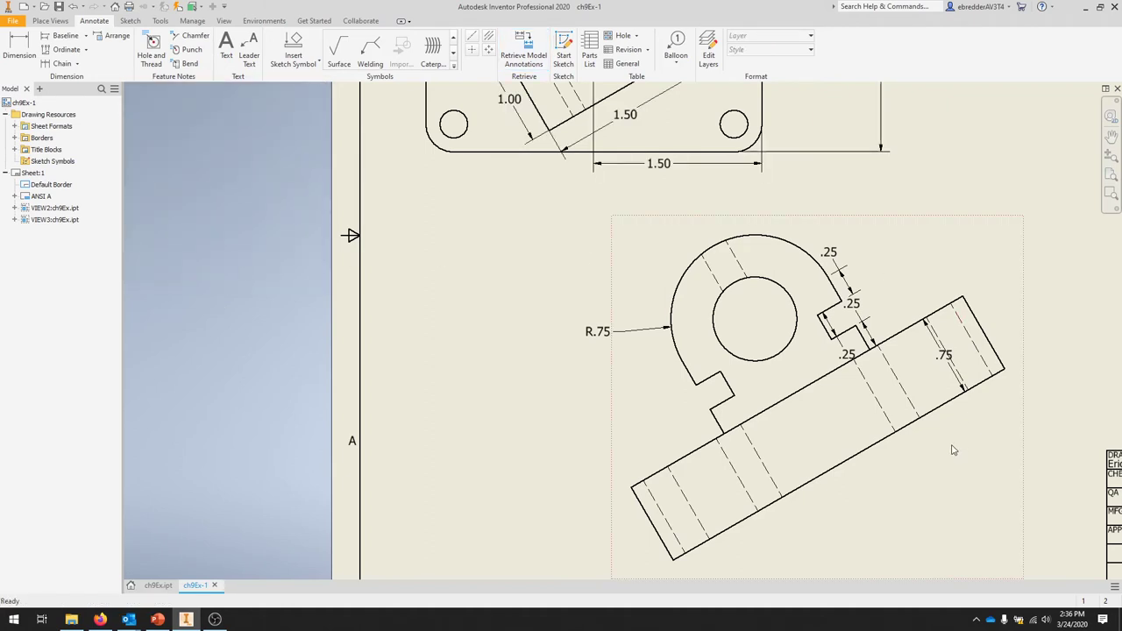
pyautogui.moveTo(946, 358); pyautogui.dragTo(833, 426)
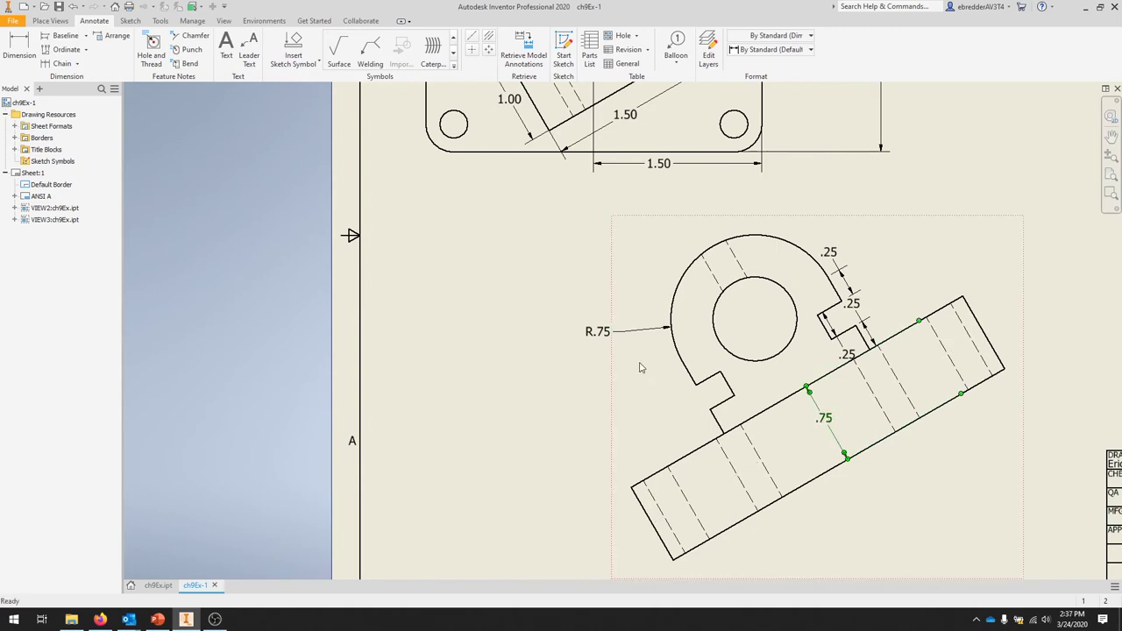
pyautogui.click(621, 277)
pyautogui.moveTo(621, 335); pyautogui.dragTo(658, 260)
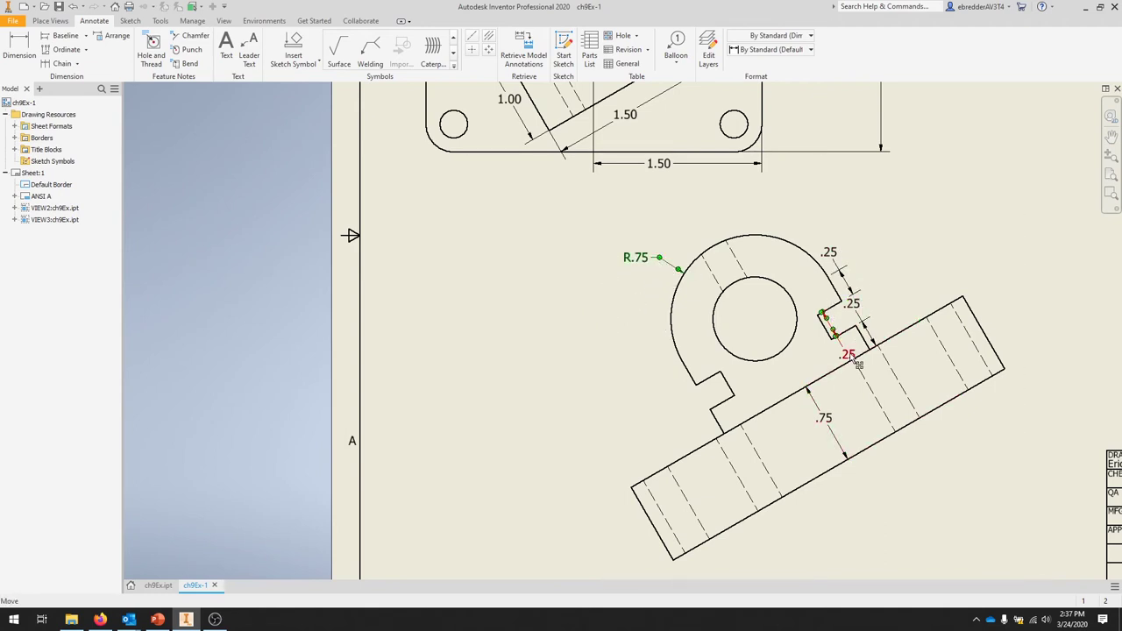
pyautogui.moveTo(844, 340); pyautogui.dragTo(818, 354)
pyautogui.moveTo(866, 326); pyautogui.dragTo(916, 343)
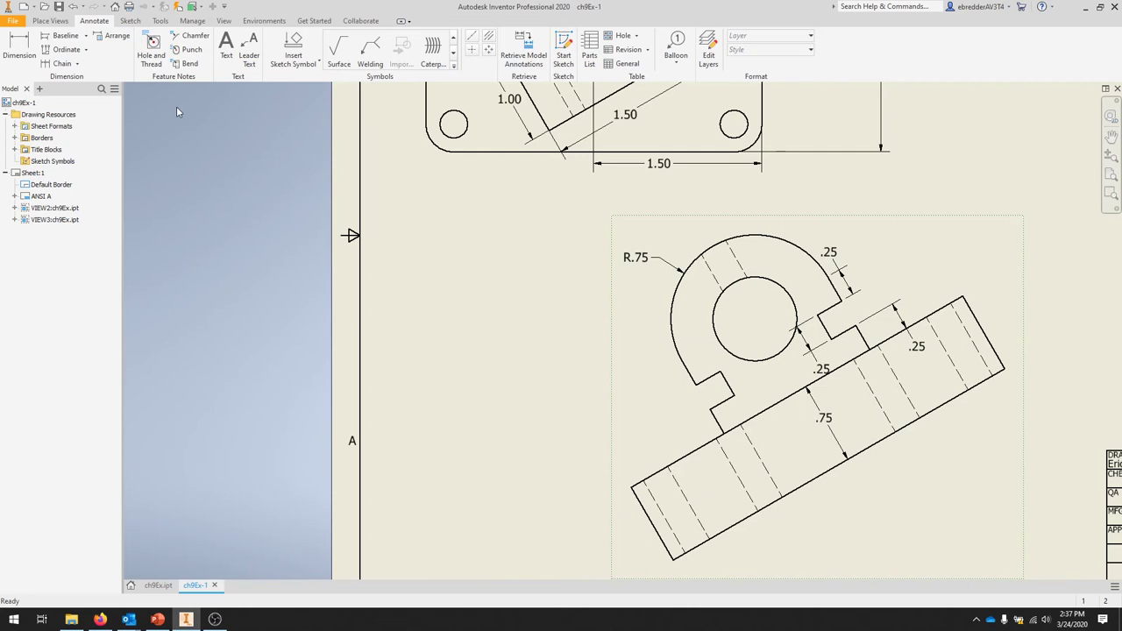
# Add a .75 dimension on the left side of the auxiliary view
pyautogui.click(20, 48)
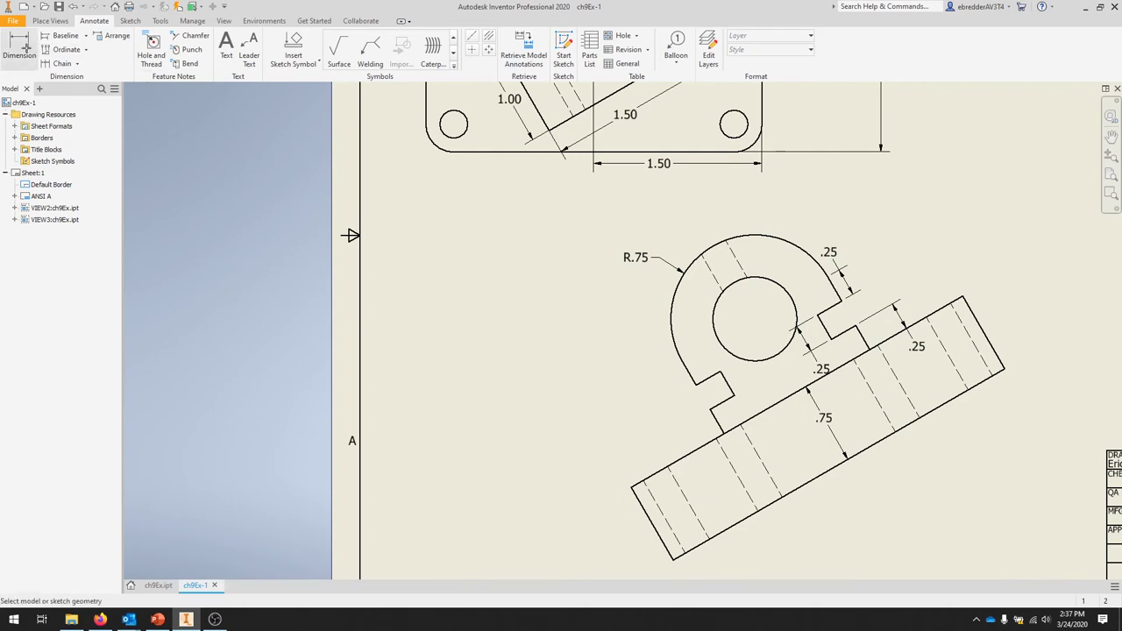
pyautogui.click(793, 395)
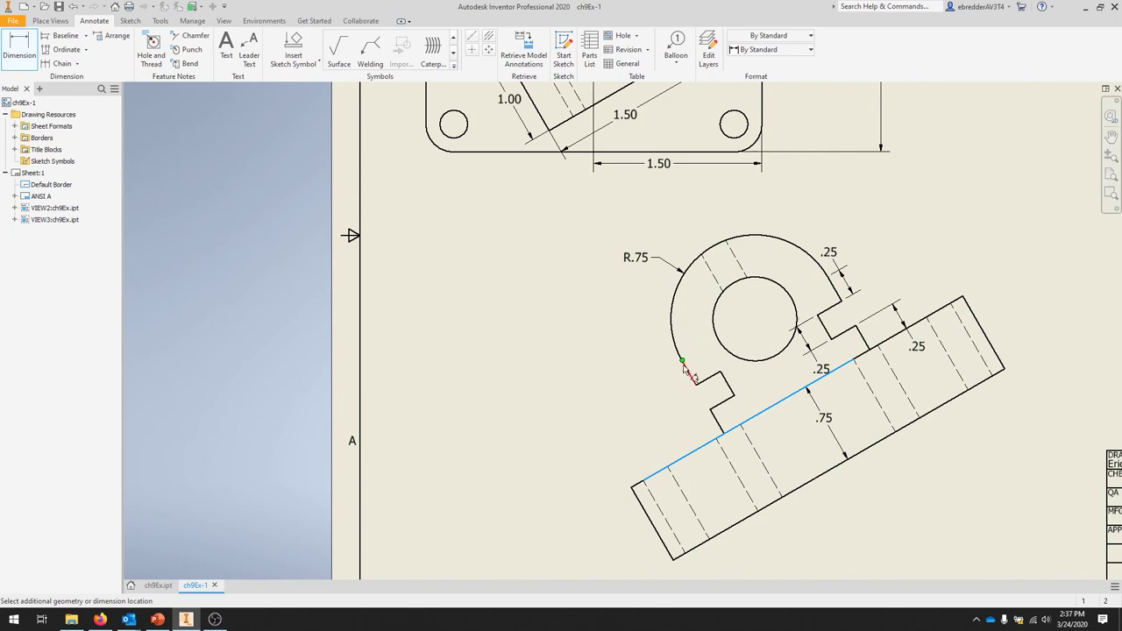
pyautogui.click(671, 427)
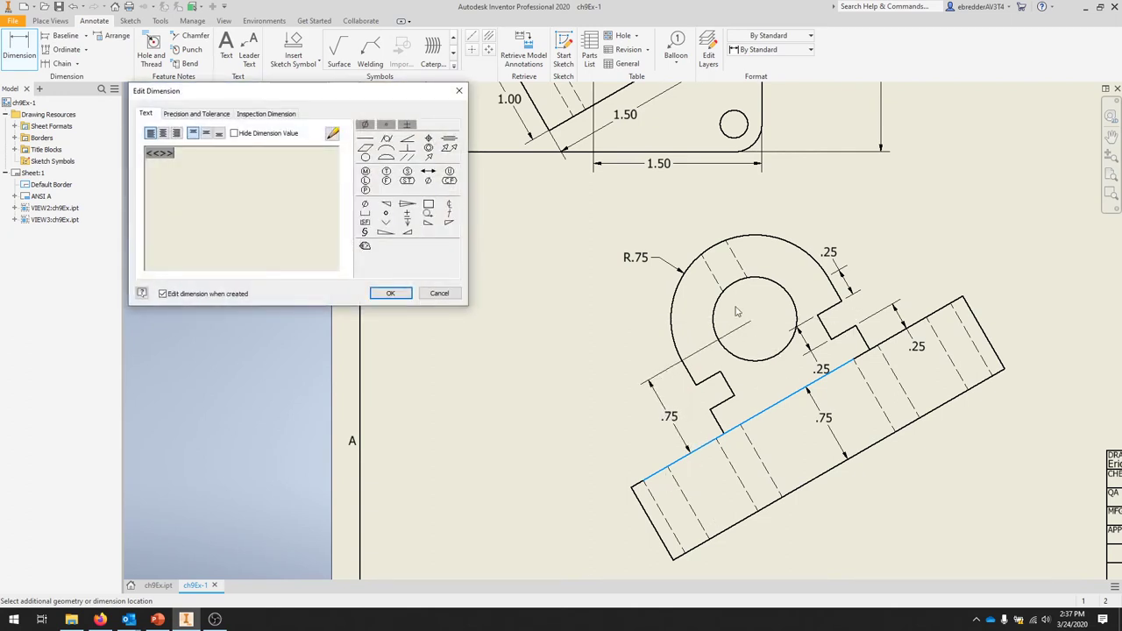
pyautogui.click(383, 297)
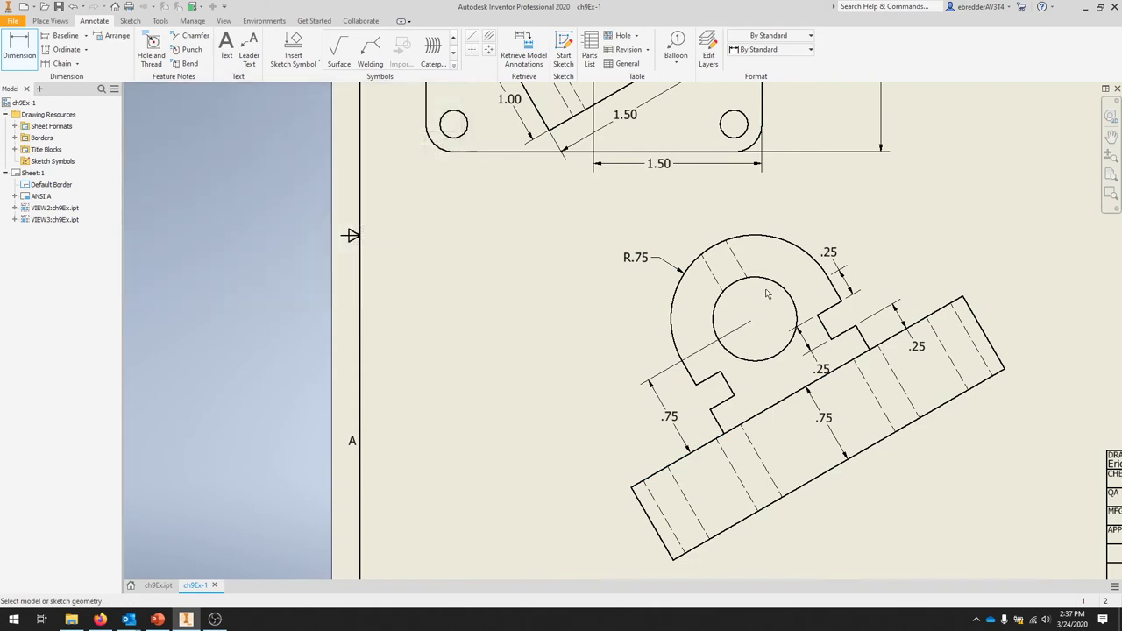
# Dimension the rounded boss at 1.50 and move that dimension above it
pyautogui.click(694, 384)
pyautogui.click(777, 336)
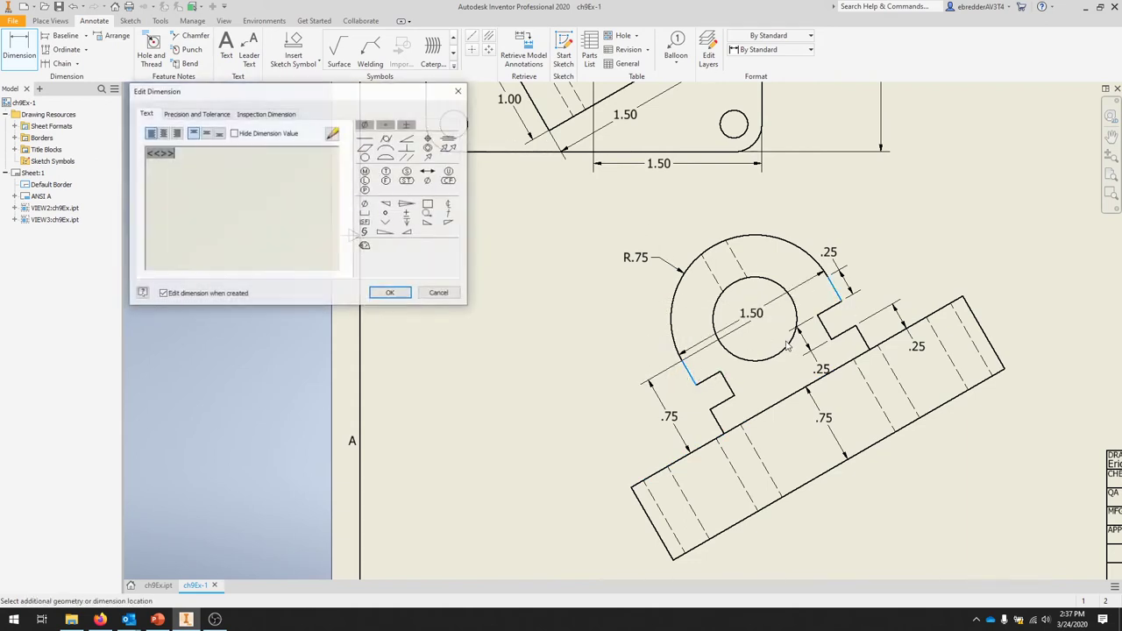
pyautogui.click(391, 294)
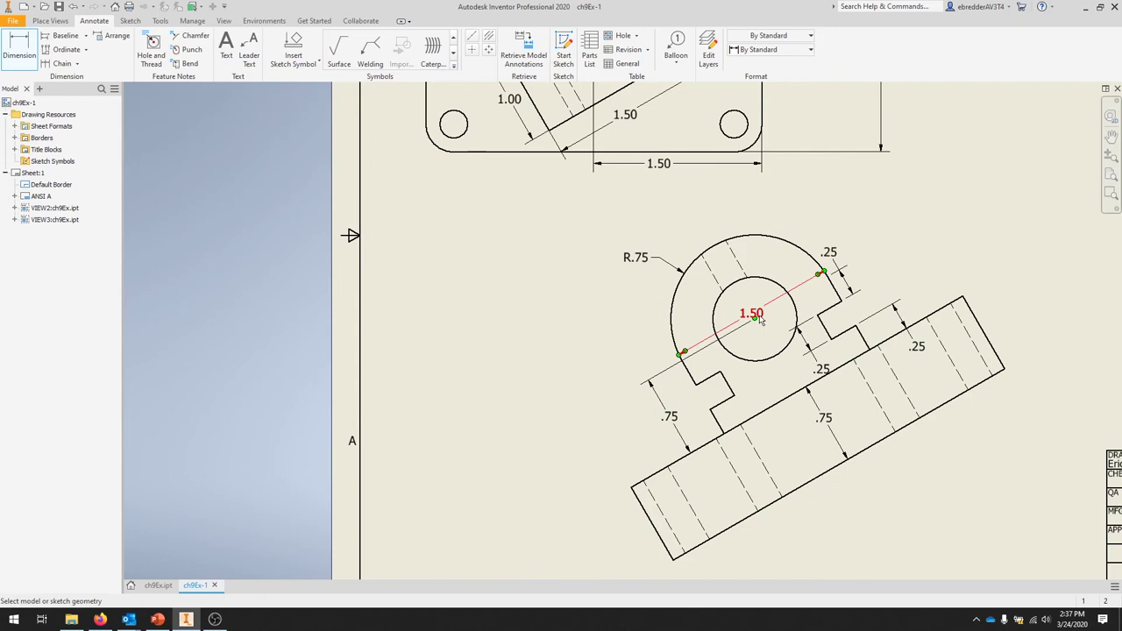
pyautogui.doubleClick(756, 321)
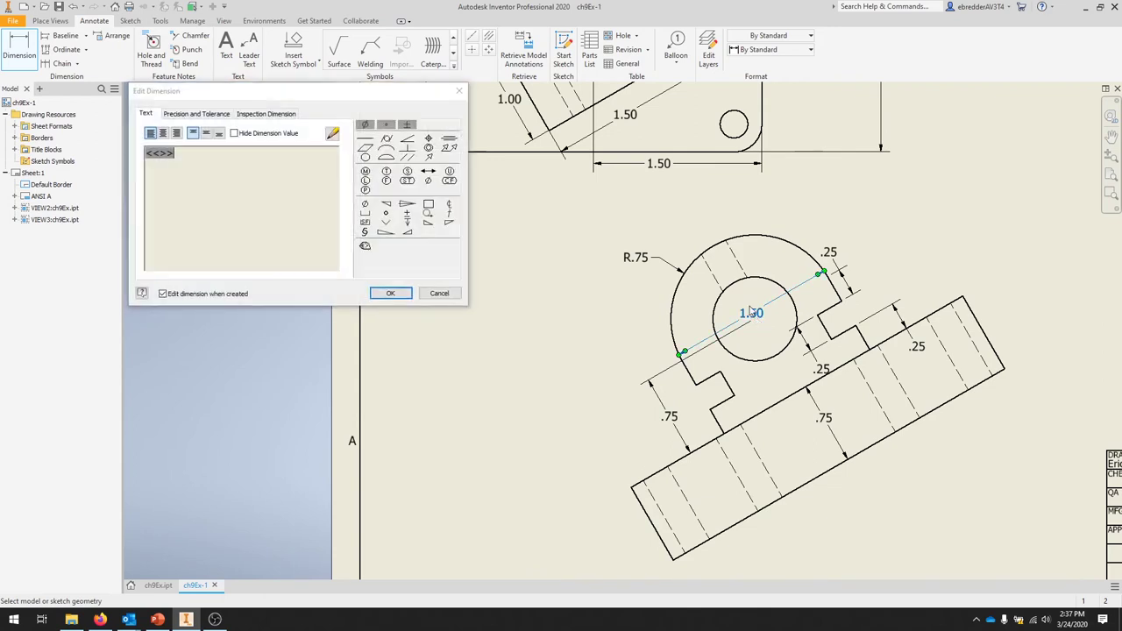
pyautogui.click(446, 293)
pyautogui.moveTo(759, 323); pyautogui.dragTo(594, 287)
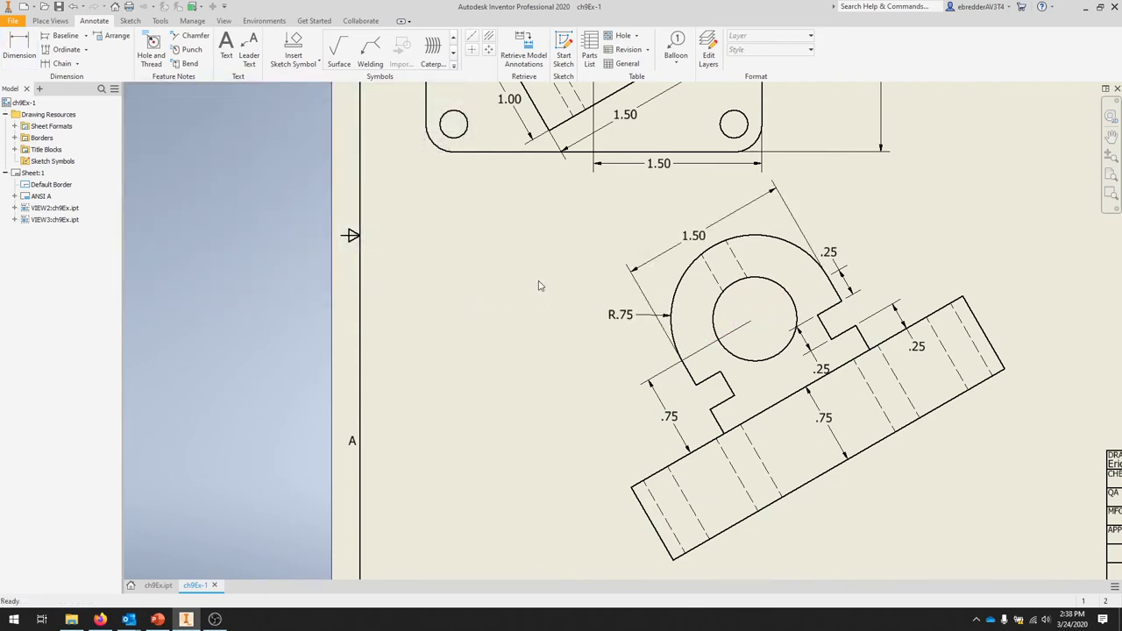
# Turn off Arrowheads Inside for the inner, right and top .25 dimensions
pyautogui.rightClick(823, 370)
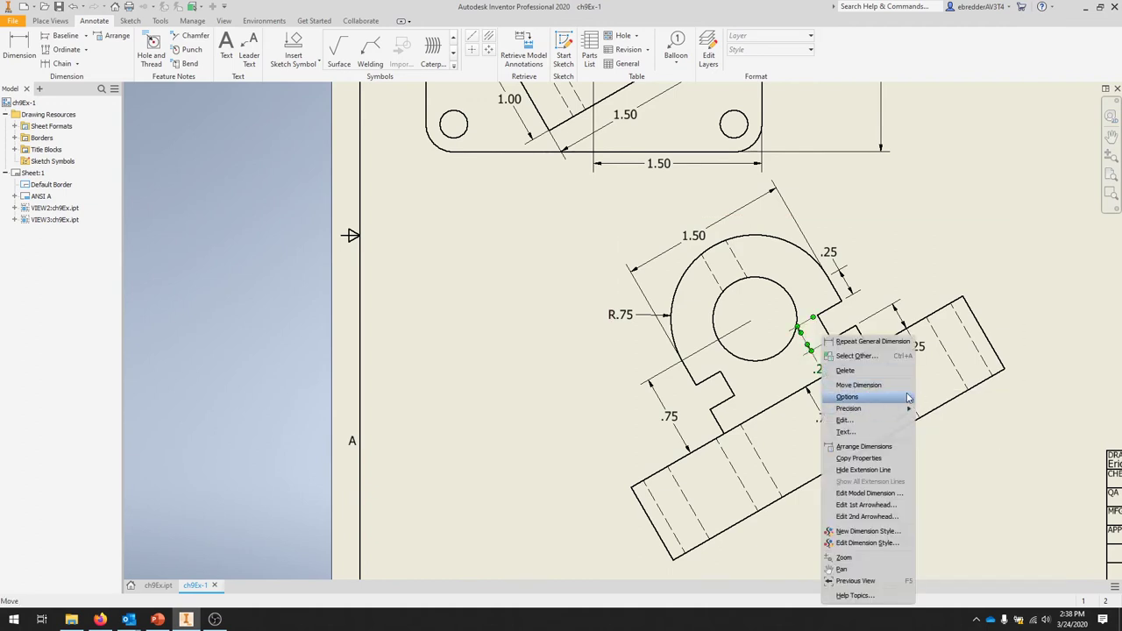
pyautogui.moveTo(908, 399)
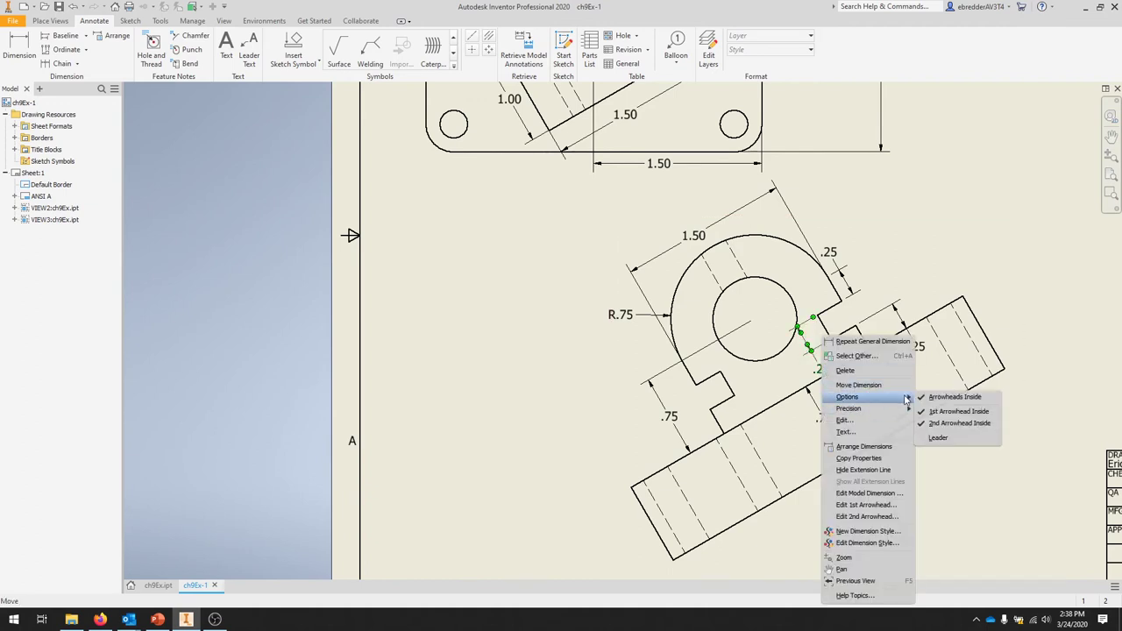
pyautogui.click(955, 399)
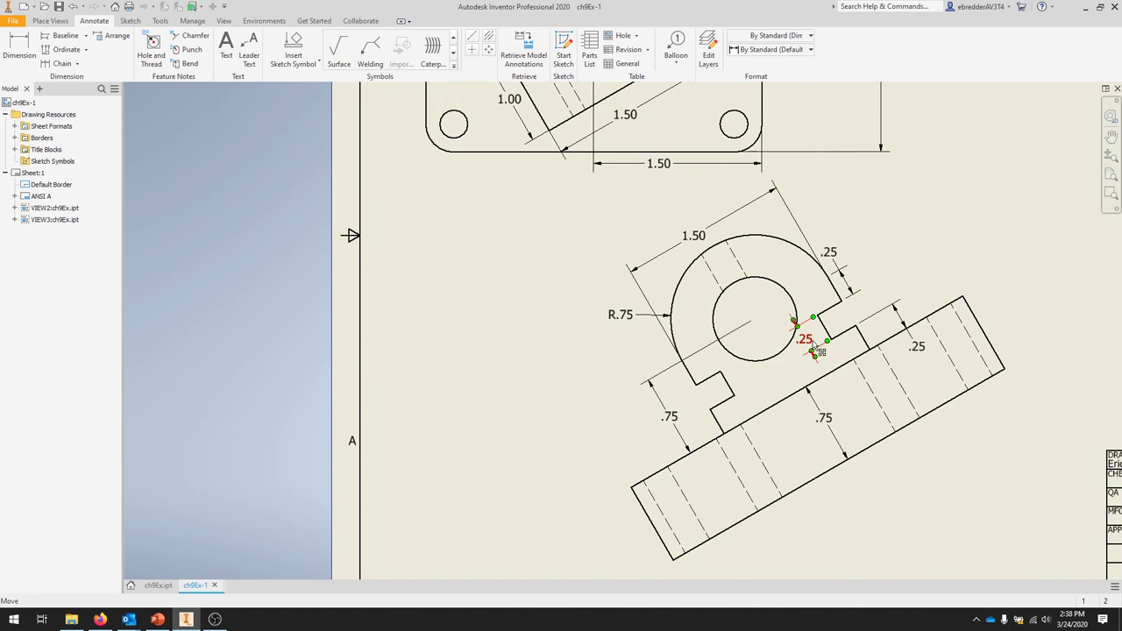
pyautogui.rightClick(919, 348)
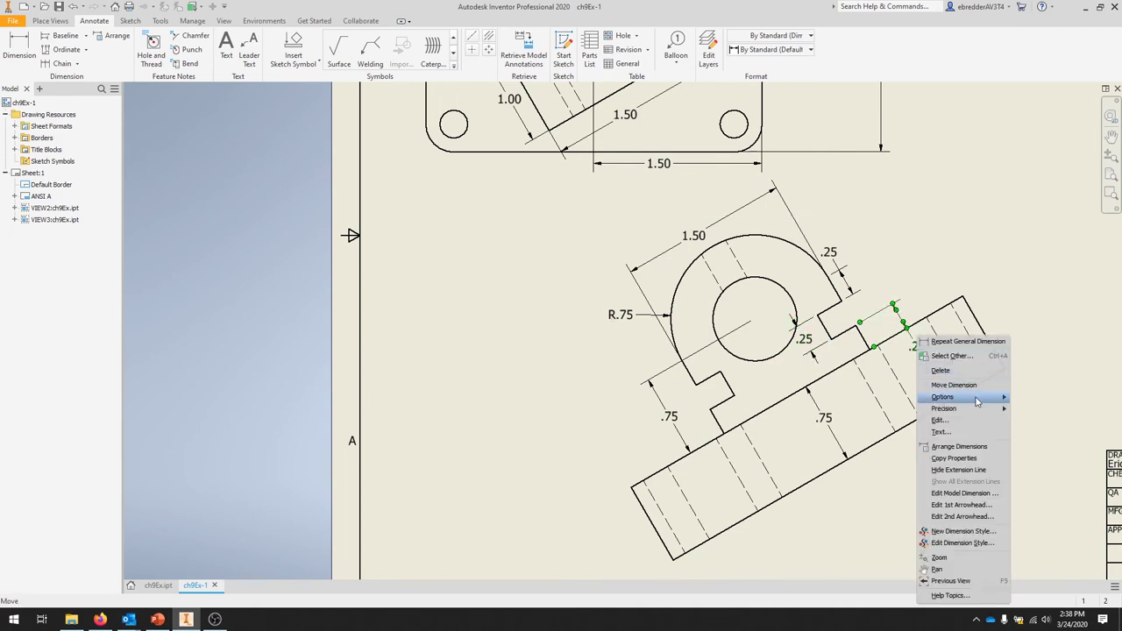
pyautogui.moveTo(977, 399)
pyautogui.click(1022, 396)
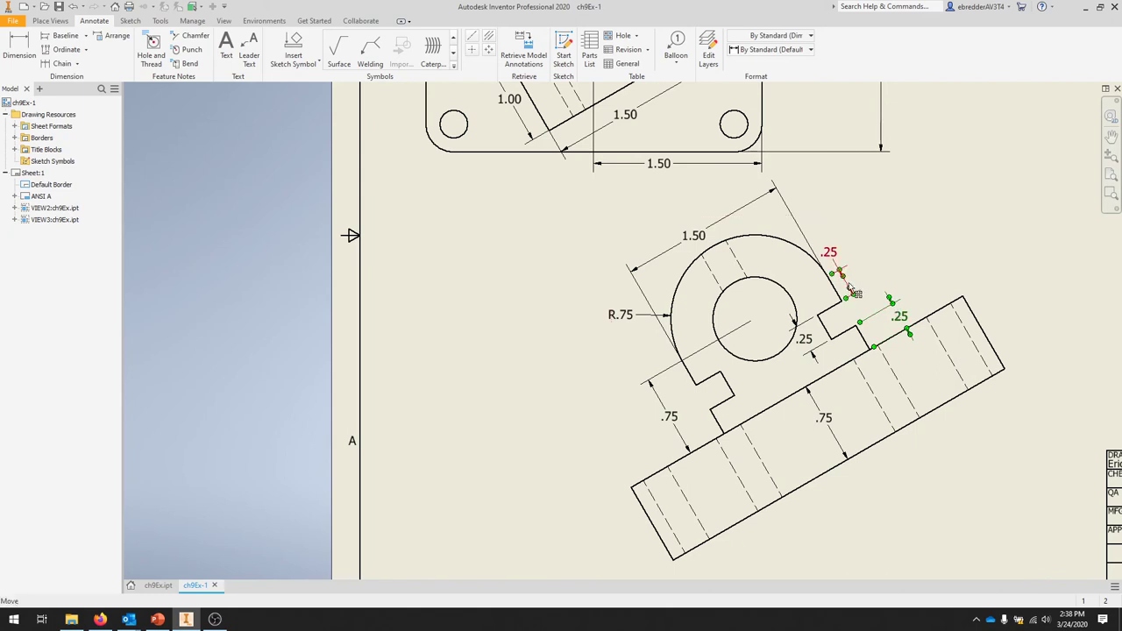
pyautogui.rightClick(829, 256)
pyautogui.moveTo(883, 317)
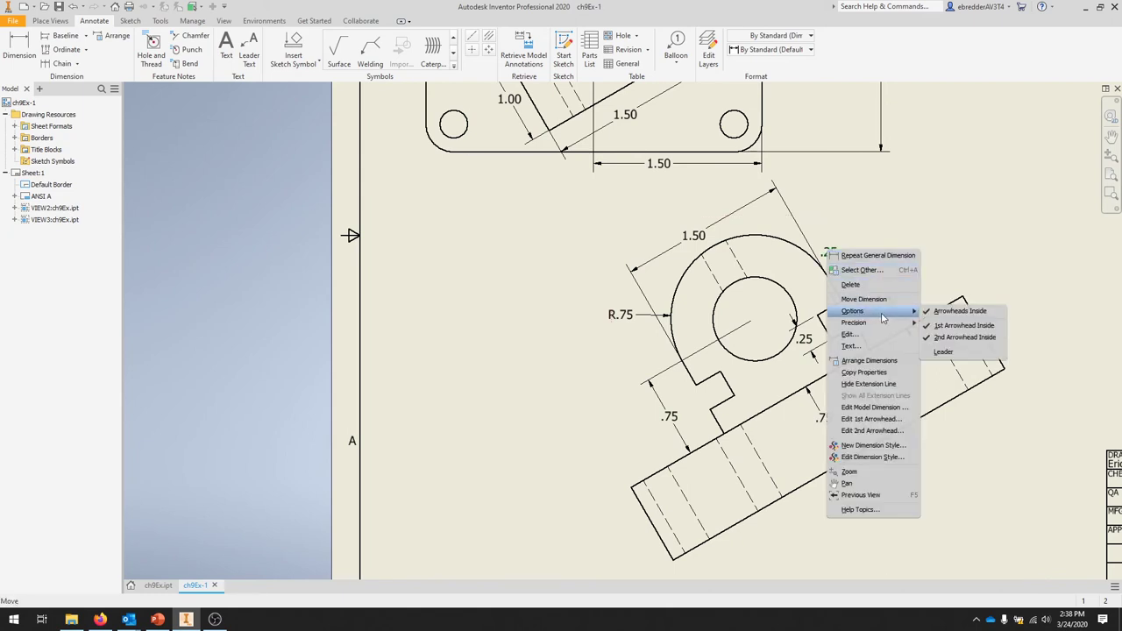
pyautogui.click(960, 312)
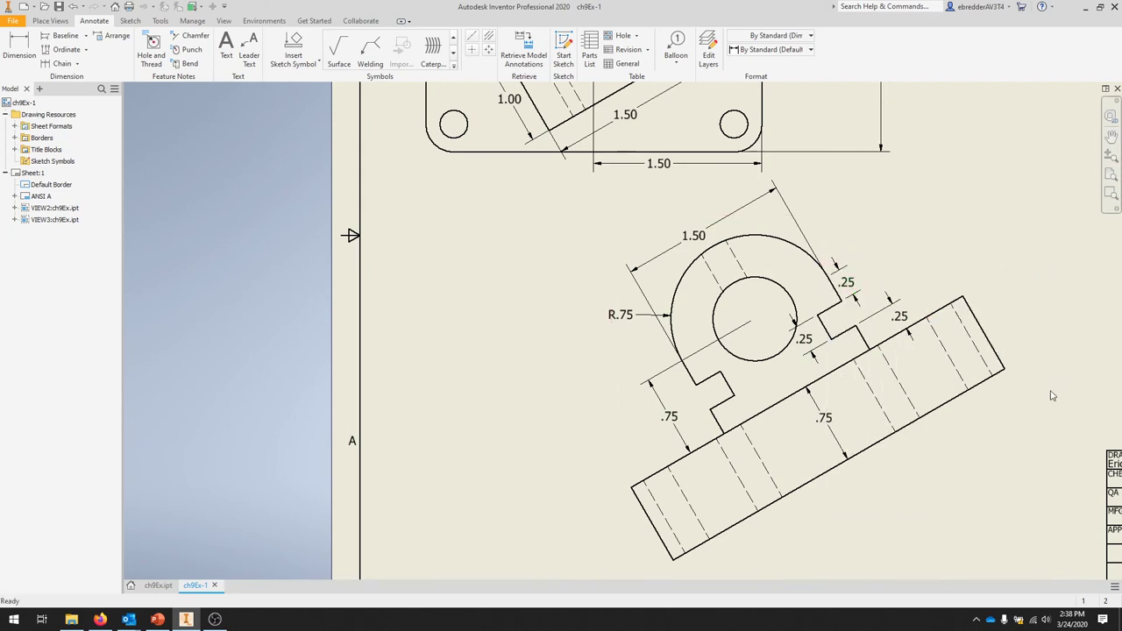
# Drag the R.25 and Ø.25 notes to sit beside the top view's upper-left corner hole
pyautogui.scroll(-5, 955, 422)
pyautogui.scroll(3, 990, 366)
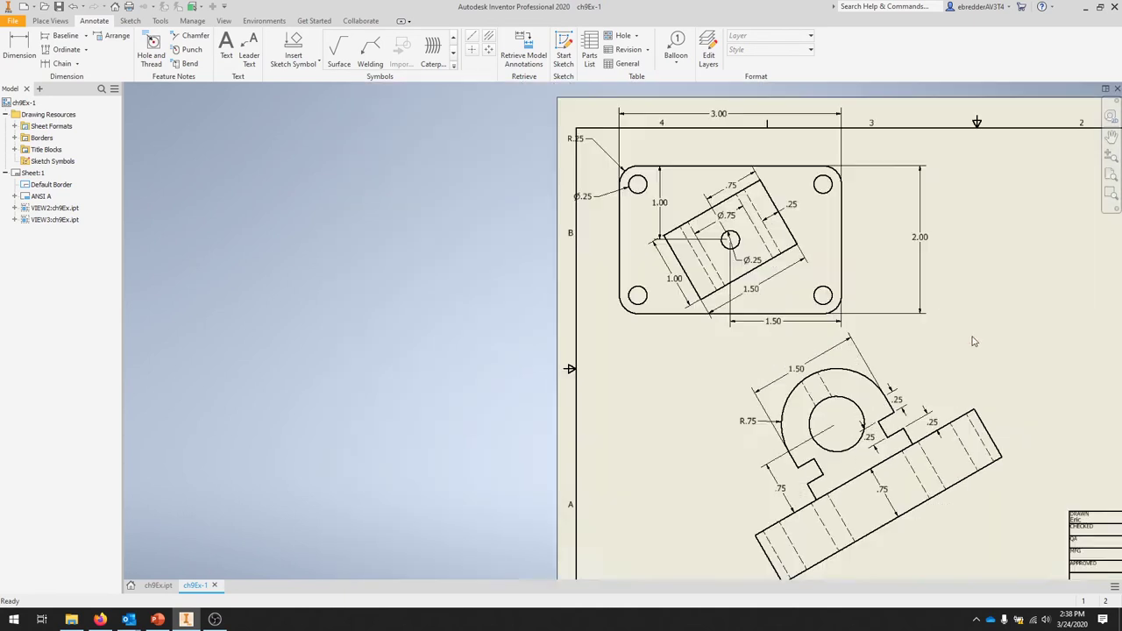
pyautogui.click(576, 142)
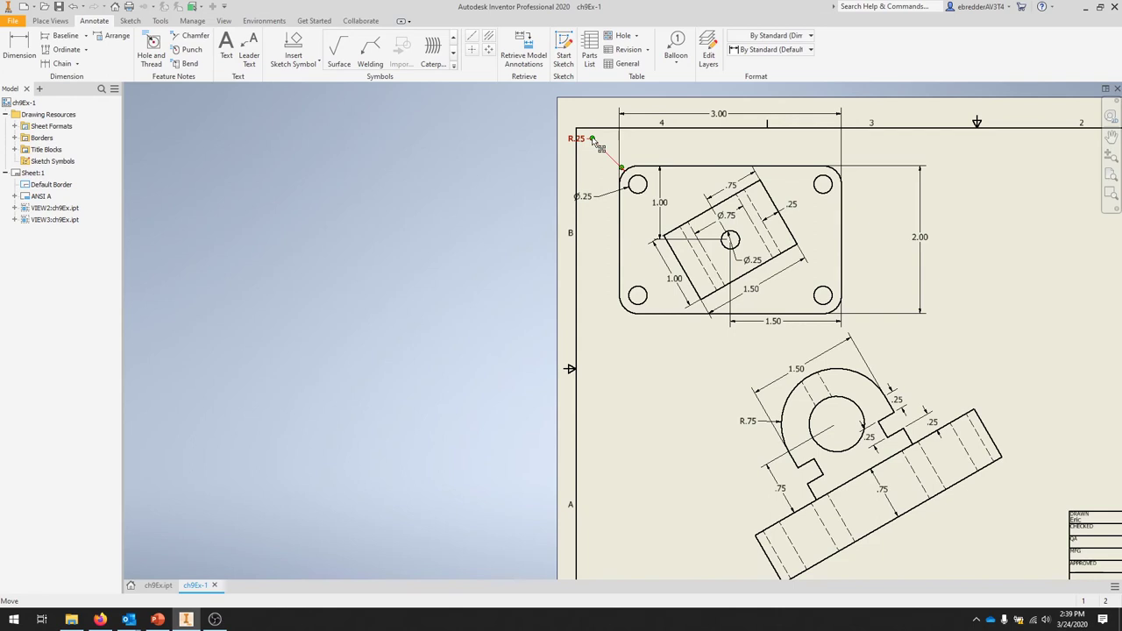
pyautogui.moveTo(592, 140); pyautogui.dragTo(612, 158)
pyautogui.moveTo(595, 196); pyautogui.dragTo(612, 207)
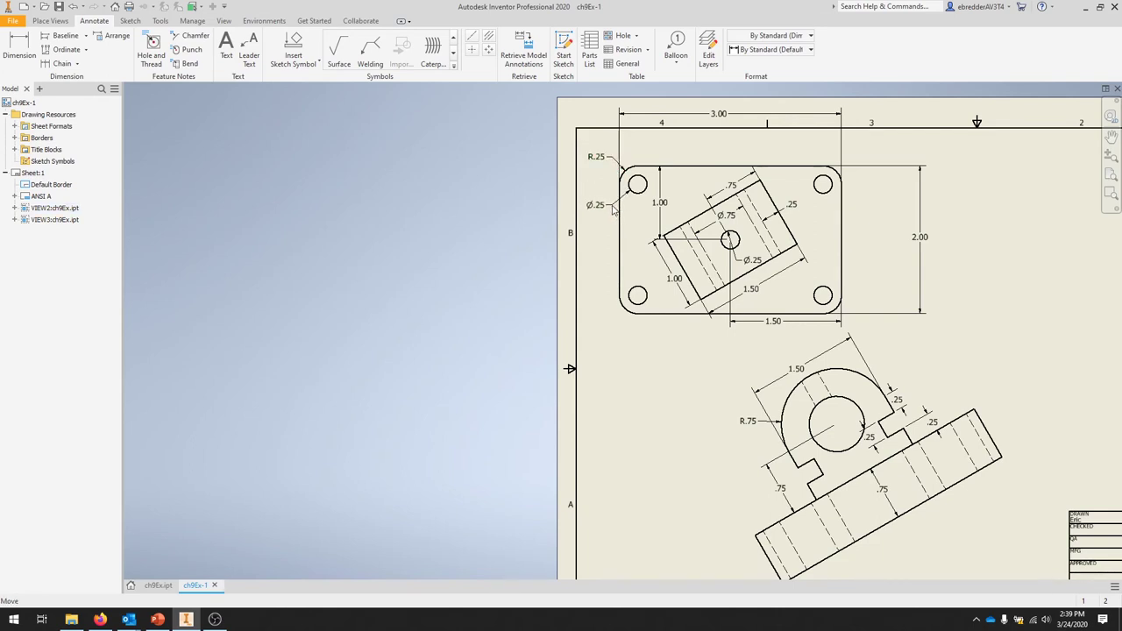
pyautogui.scroll(2, 967, 519)
pyautogui.scroll(-6, 1030, 548)
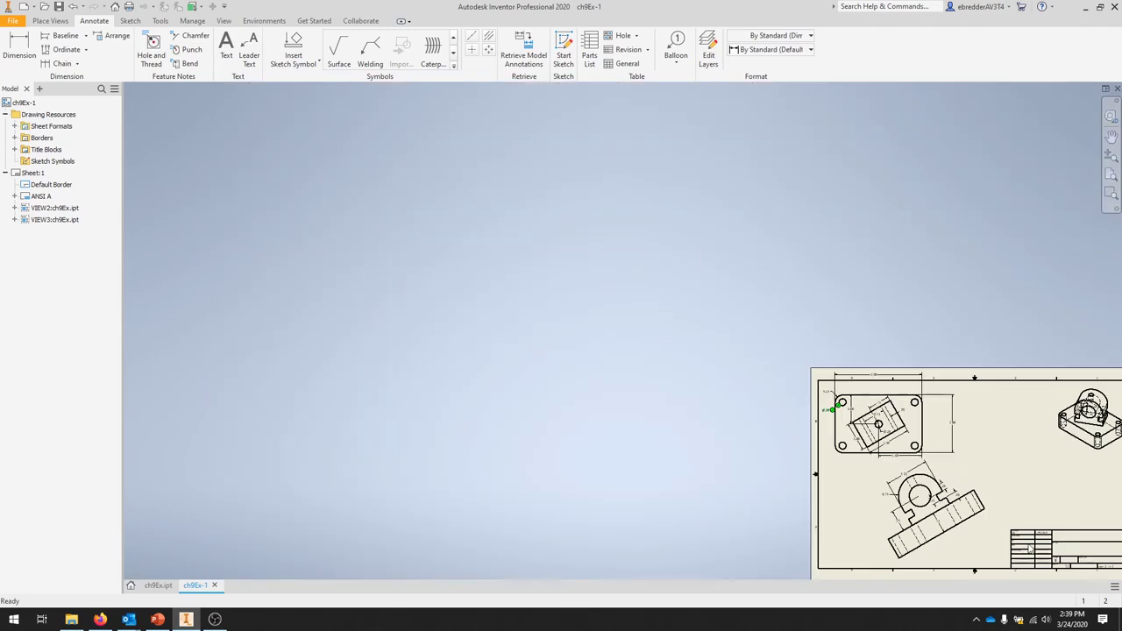
pyautogui.moveTo(1031, 548)
pyautogui.mouseDown(button='middle')
pyautogui.moveTo(1021, 525)
pyautogui.moveTo(826, 425)
pyautogui.mouseUp(button='middle')
pyautogui.scroll(3, 800, 383)
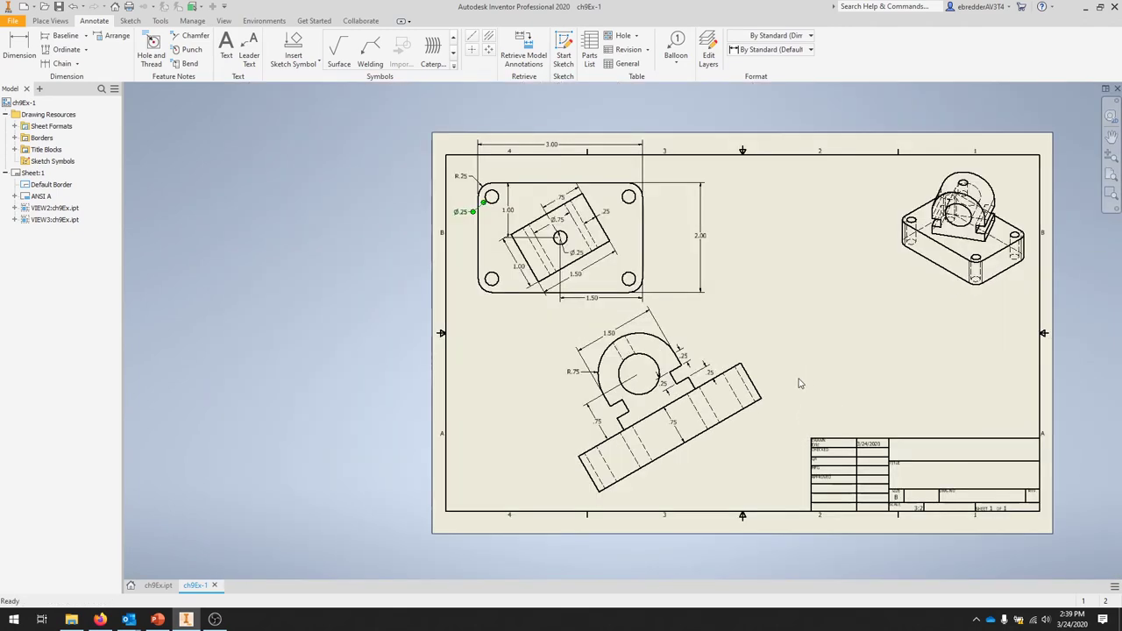
pyautogui.scroll(5, 548, 188)
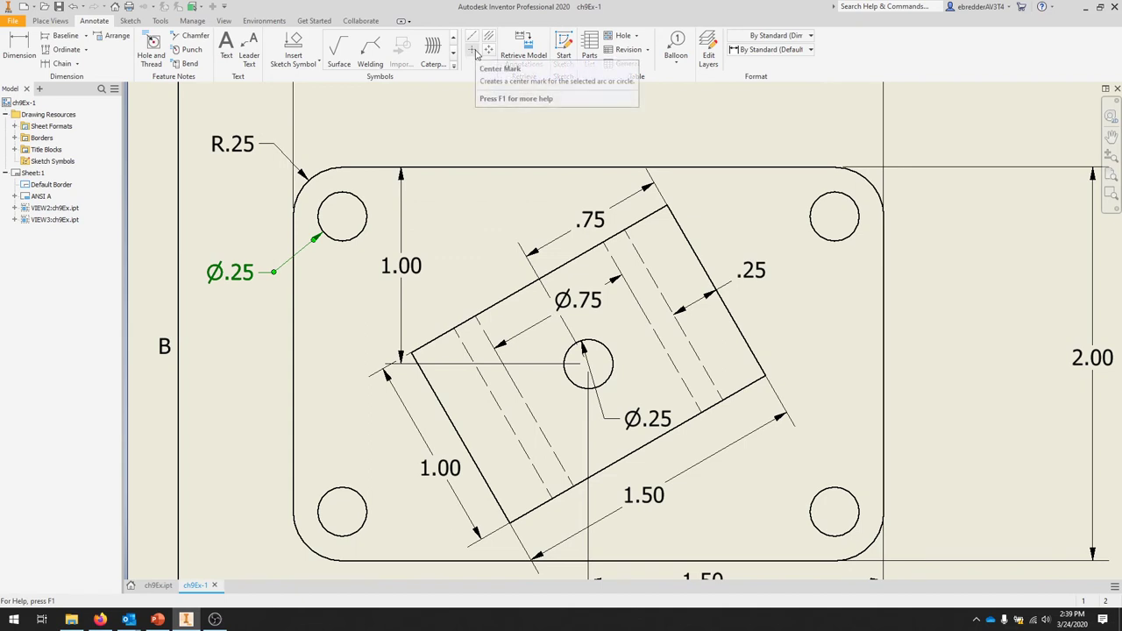
# Place center marks on the four corner holes and the central Ø.25 hole of the top view
pyautogui.click(474, 50)
pyautogui.click(360, 230)
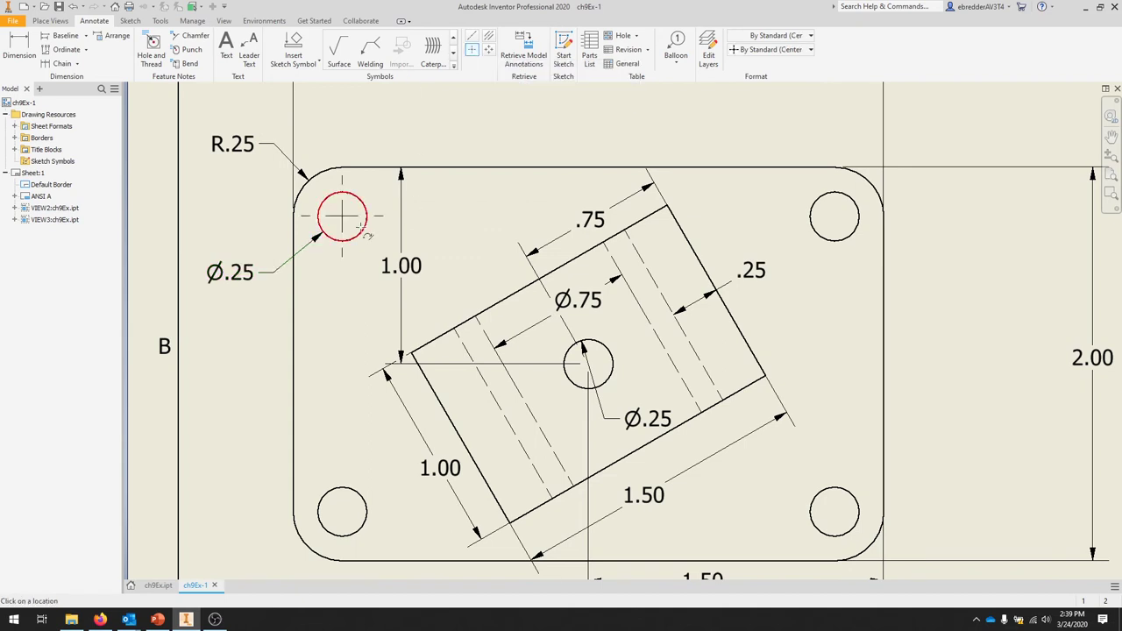
pyautogui.click(852, 238)
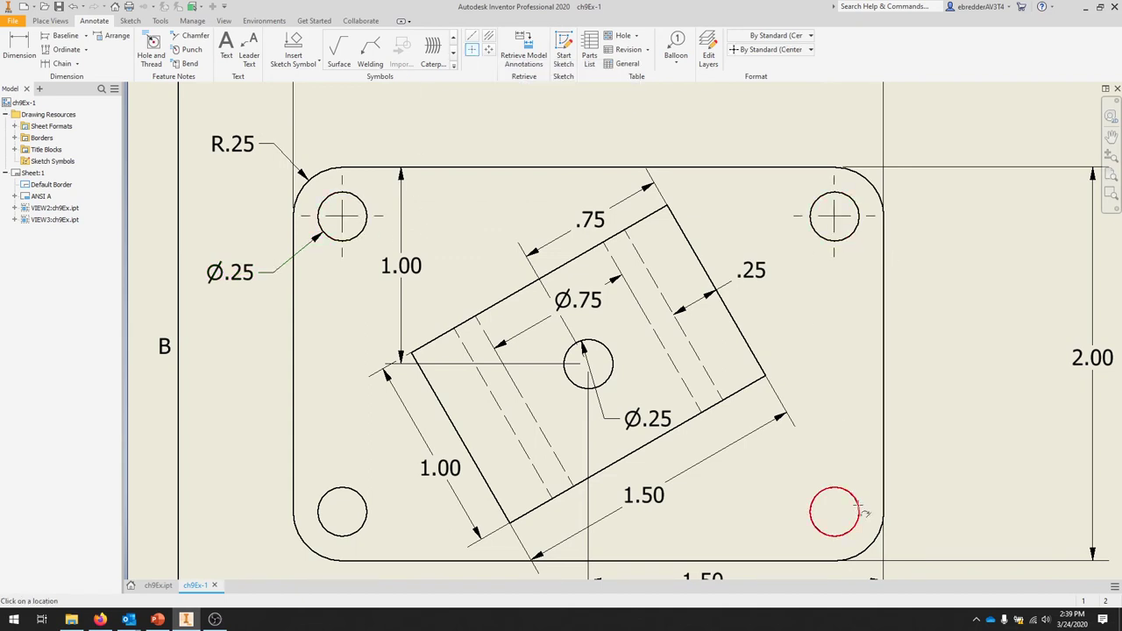
pyautogui.click(860, 517)
pyautogui.click(365, 532)
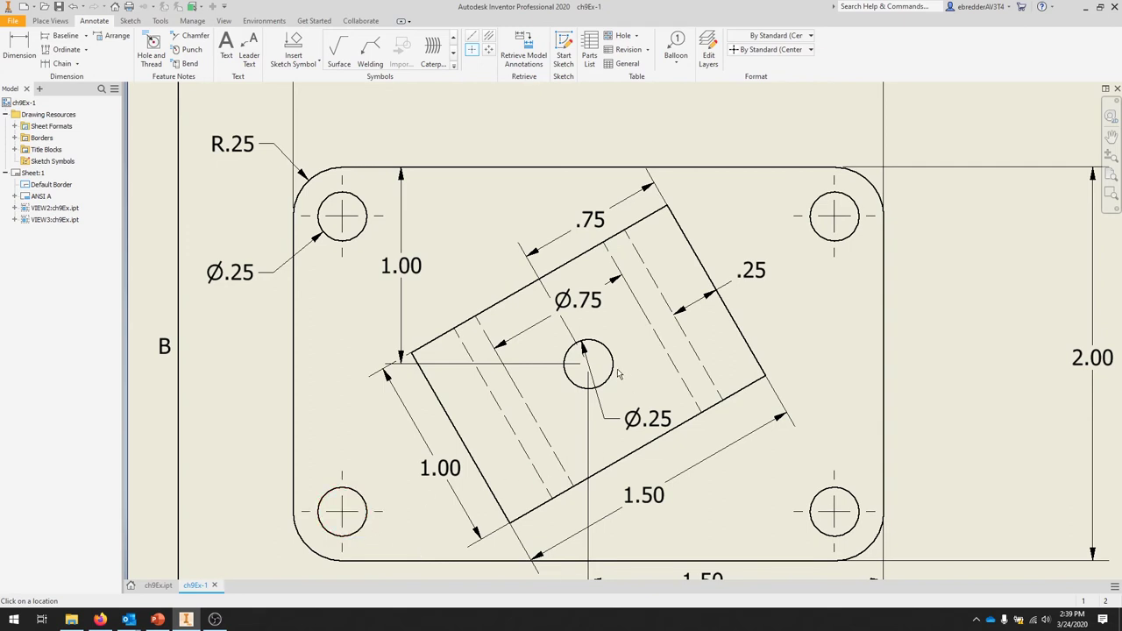
pyautogui.click(614, 372)
pyautogui.click(489, 37)
# Add centerlines between the pairs of hidden hole lines in the auxiliary view
pyautogui.scroll(3, 520, 509)
pyautogui.scroll(-10, 520, 508)
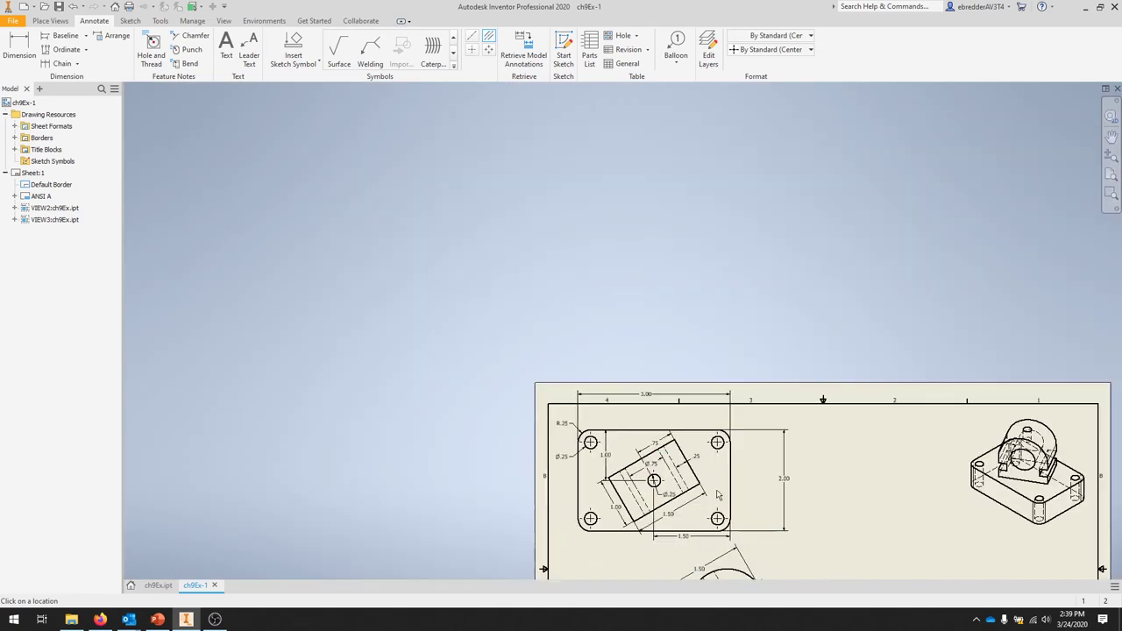
pyautogui.moveTo(743, 437); pyautogui.dragTo(733, 185, button='middle')
pyautogui.scroll(5, 727, 412)
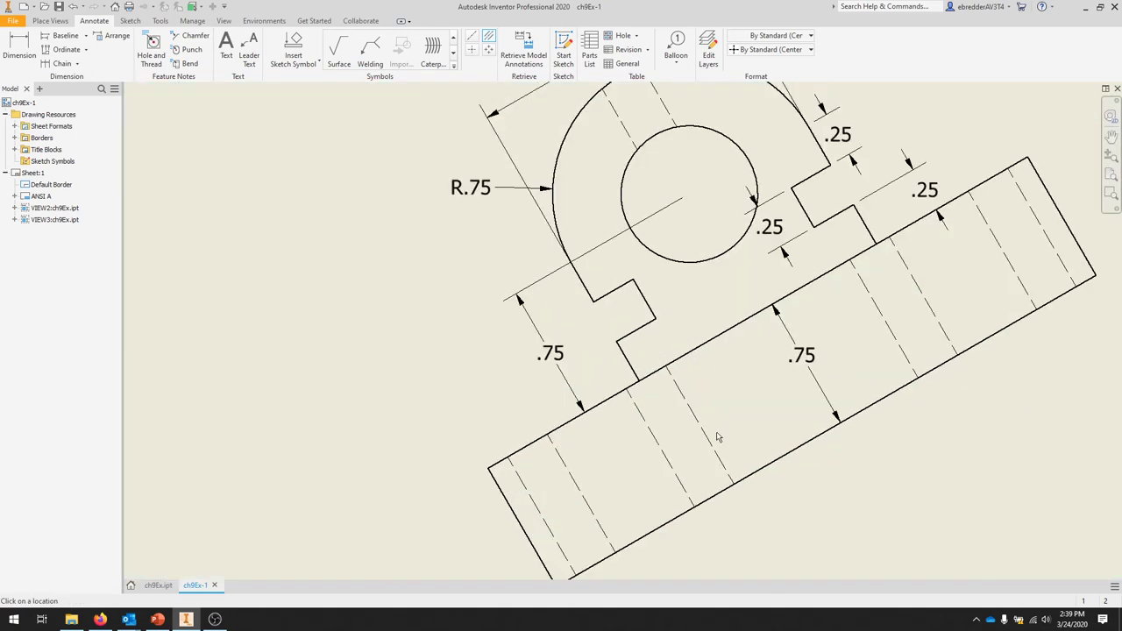
pyautogui.click(550, 533)
pyautogui.click(710, 443)
pyautogui.click(890, 327)
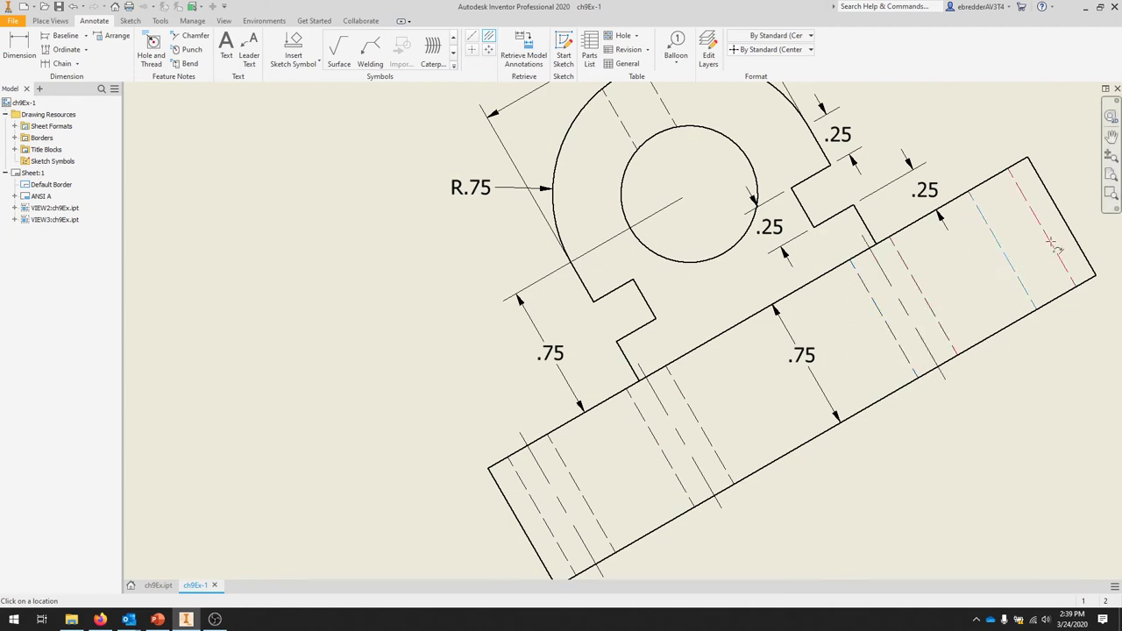
pyautogui.scroll(-5, 814, 456)
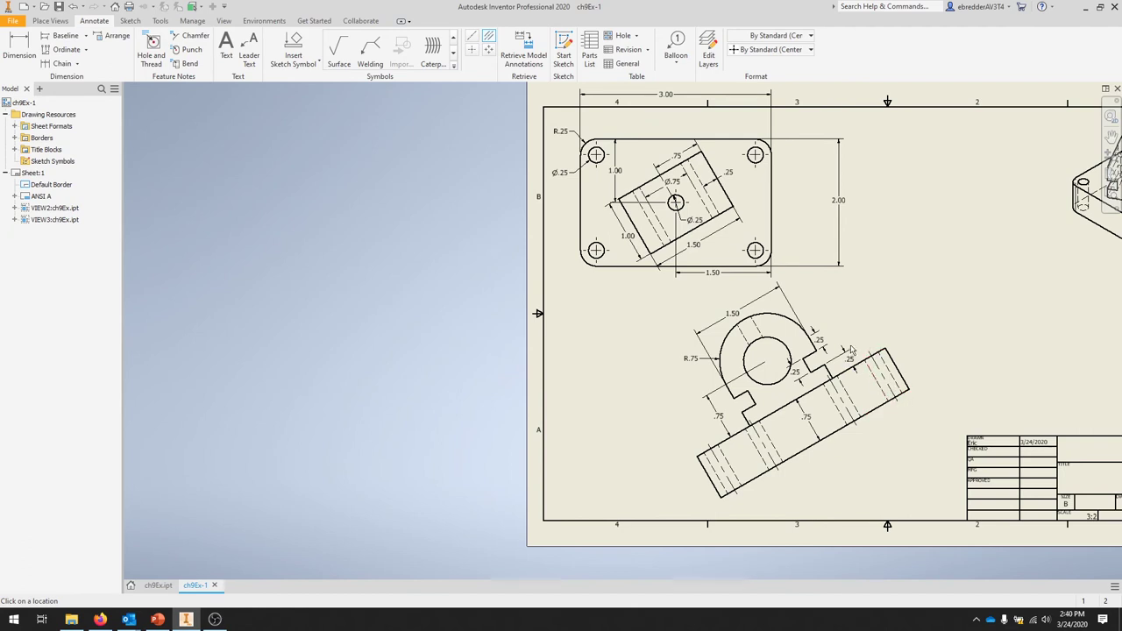
# Put a center mark on the auxiliary view's large circular hole
pyautogui.click(471, 49)
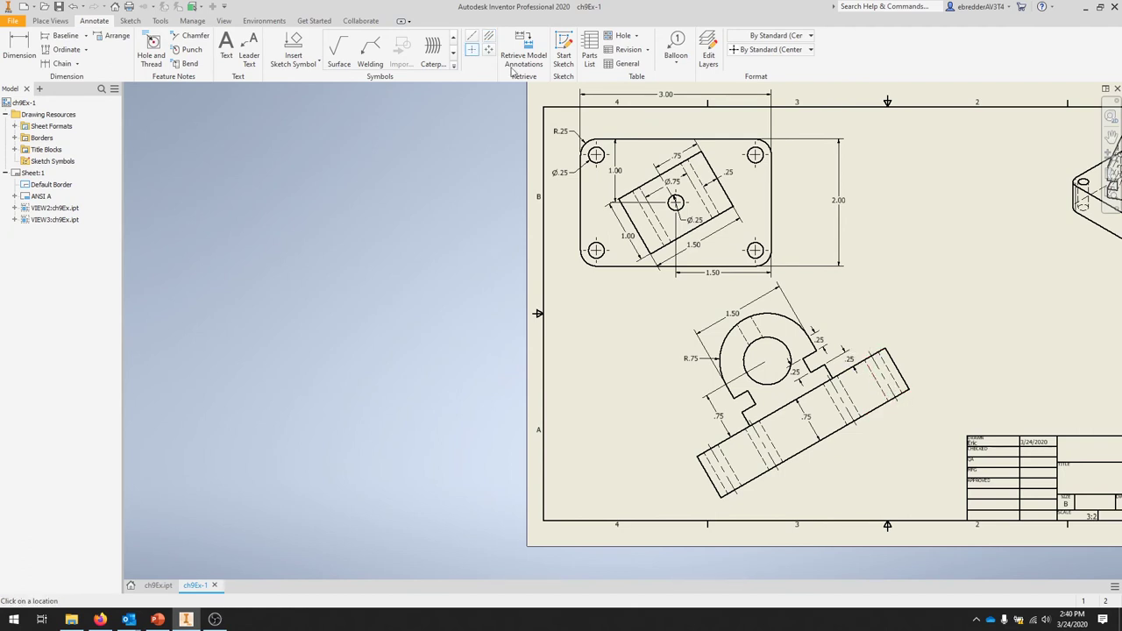
pyautogui.click(783, 377)
pyautogui.press('Home')
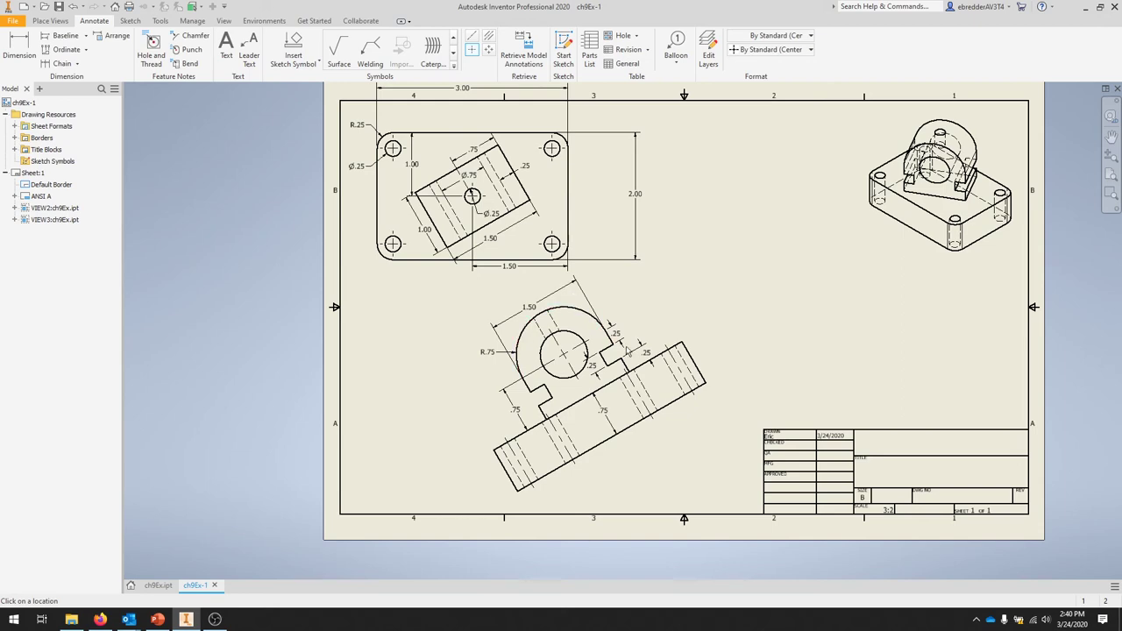
# Zoom in on the title block in the sheet's lower-right corner
pyautogui.scroll(5, 931, 476)
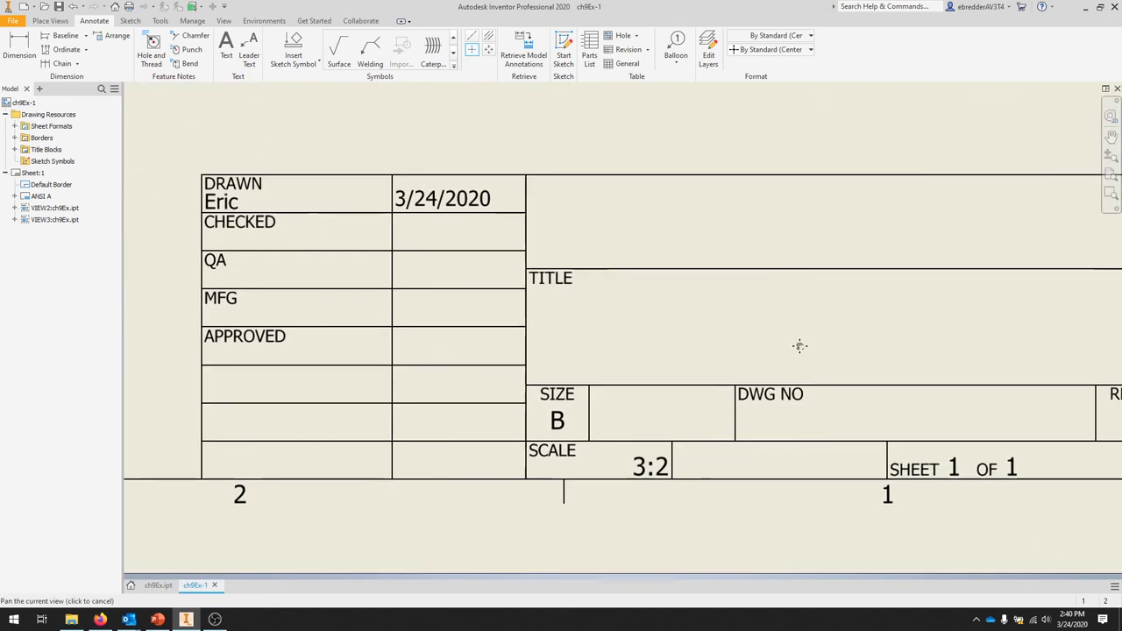
pyautogui.scroll(-3, 799, 345)
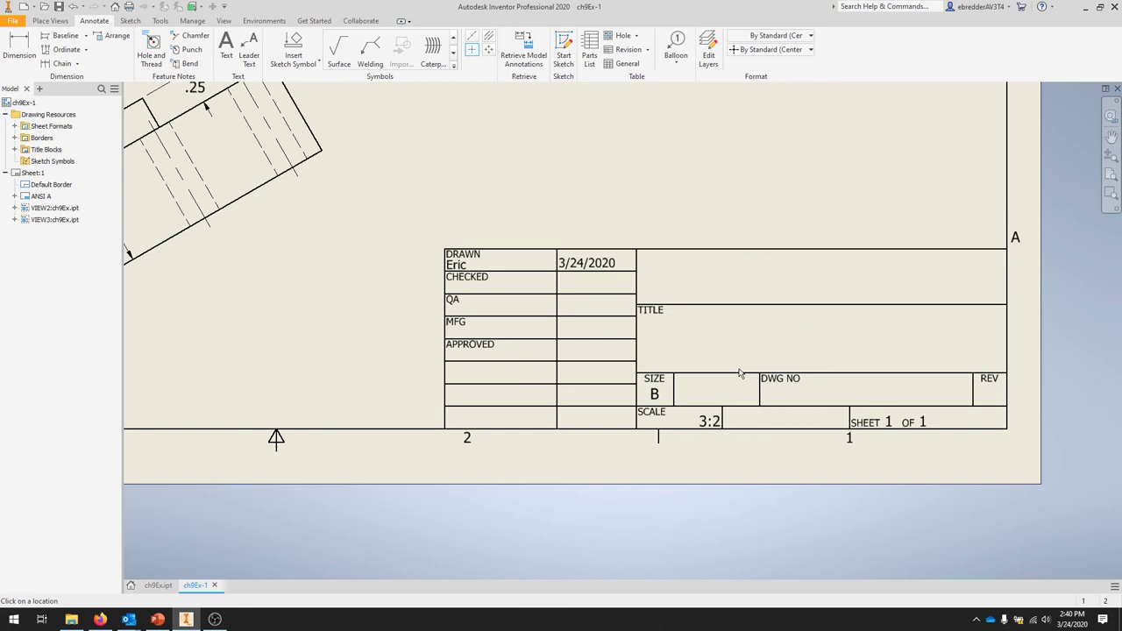
# Open the title block's iProperties and set the drawing title to 'Rod Guide Design'
pyautogui.click(14, 196)
pyautogui.rightClick(55, 208)
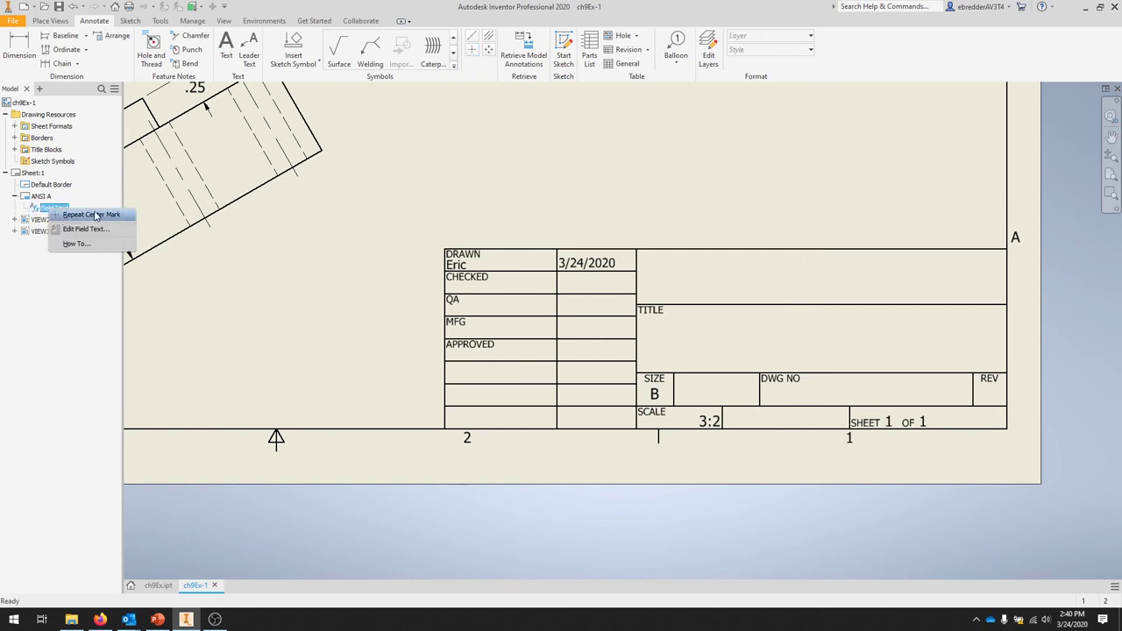
pyautogui.click(85, 229)
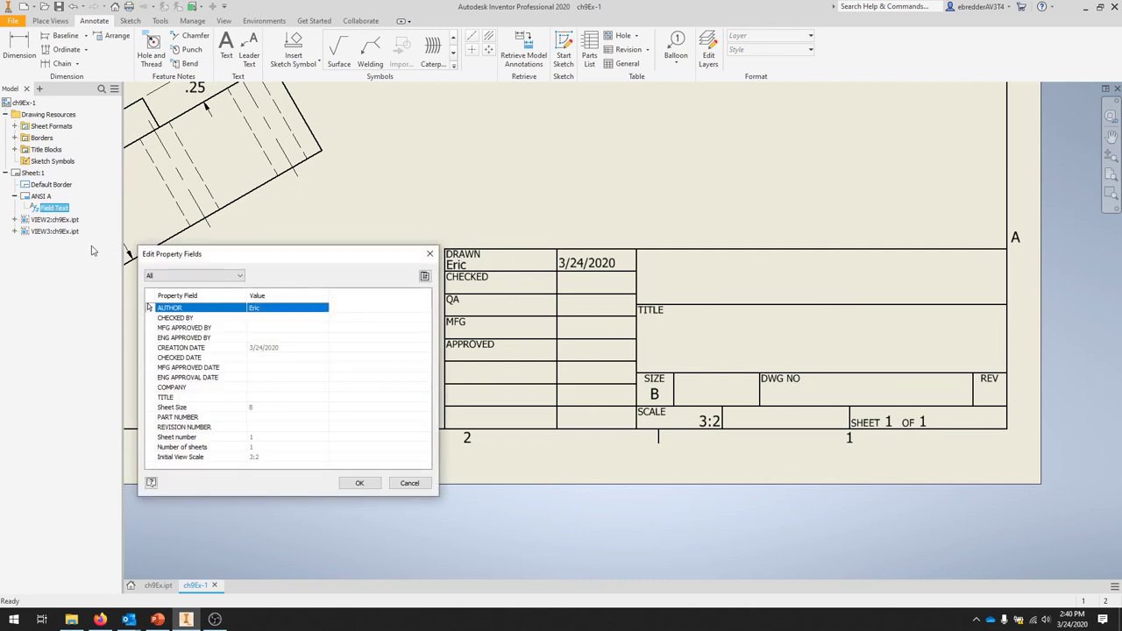
pyautogui.moveTo(271, 248); pyautogui.dragTo(425, 156)
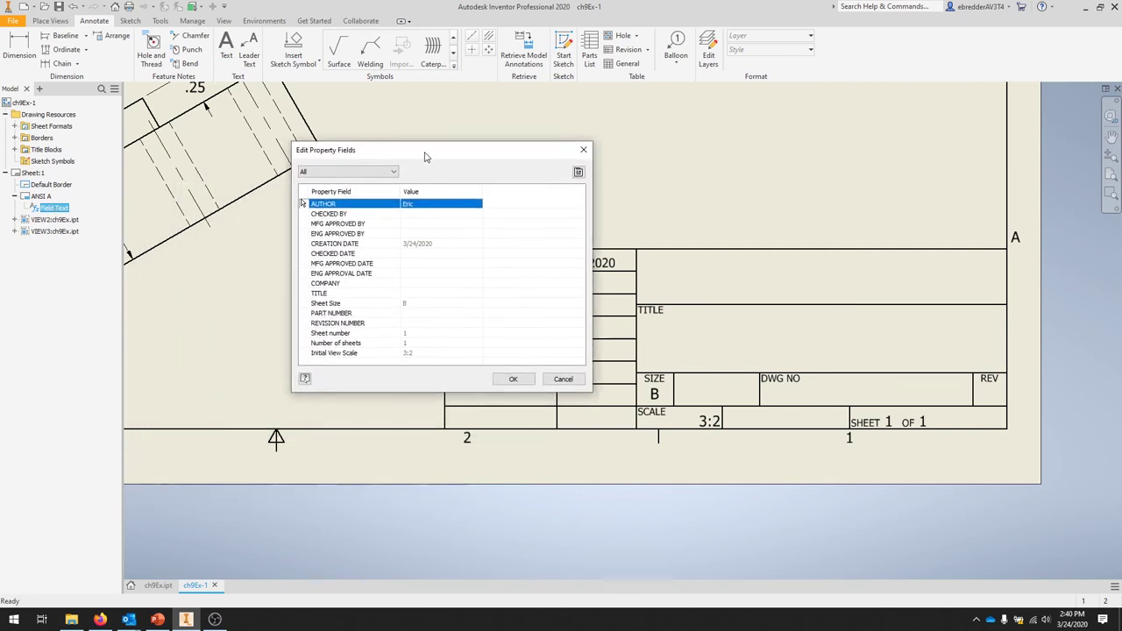
pyautogui.click(579, 173)
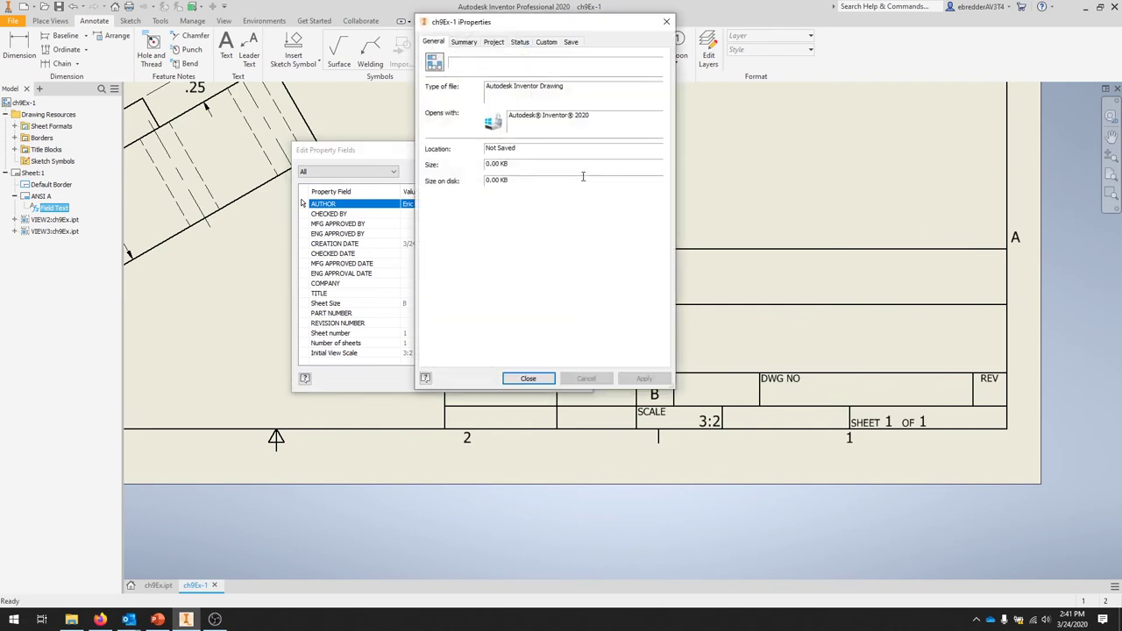
pyautogui.click(465, 42)
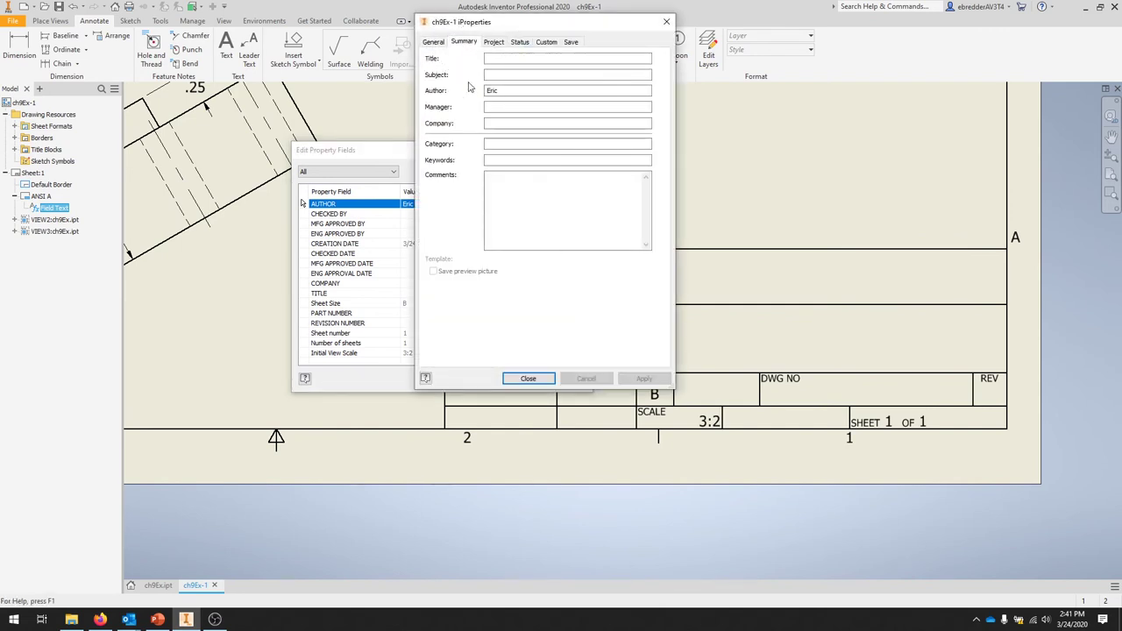
pyautogui.moveTo(556, 29); pyautogui.dragTo(748, 120)
pyautogui.click(710, 150)
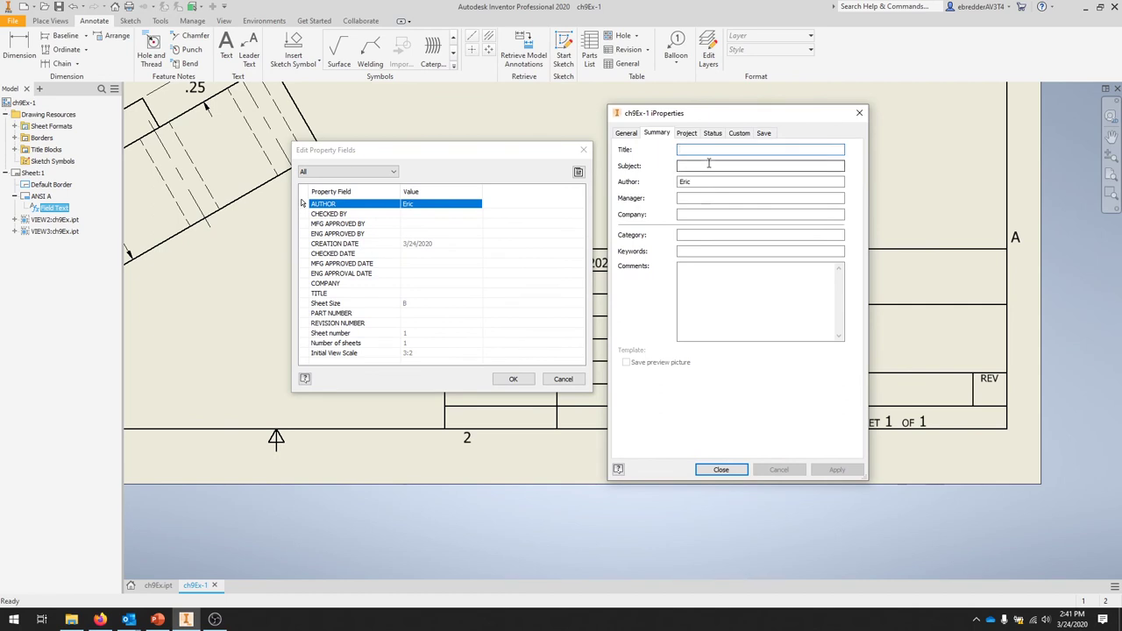
pyautogui.write('rod Guide Design')
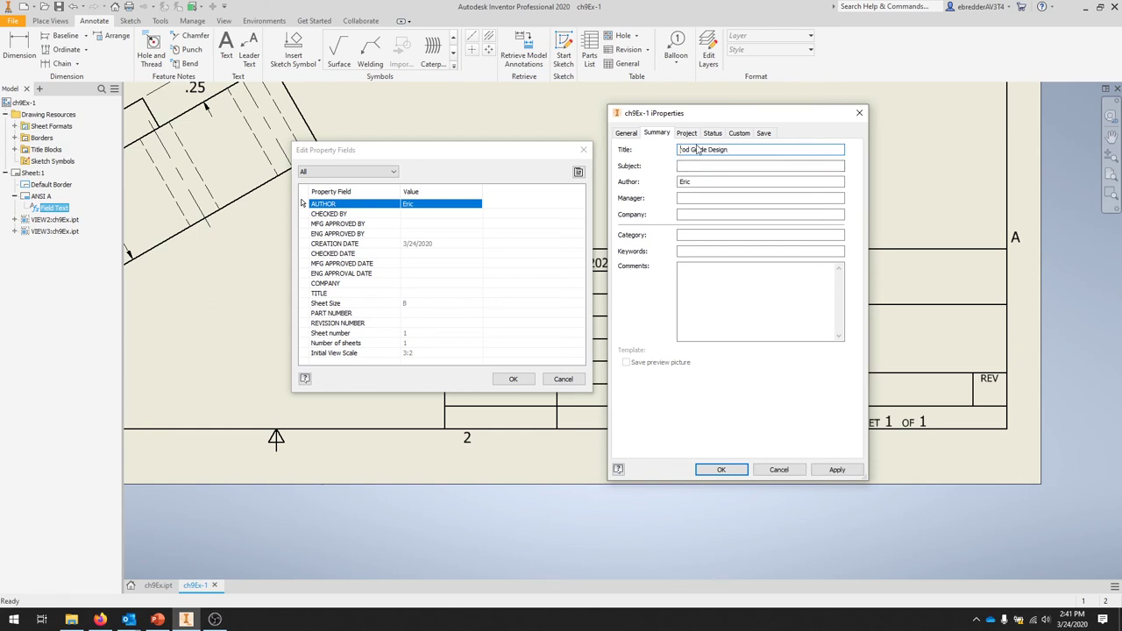
pyautogui.write('R')
# Set company PVCC, the checker's initials and checked date 3/24/2020, then apply
pyautogui.click(692, 214)
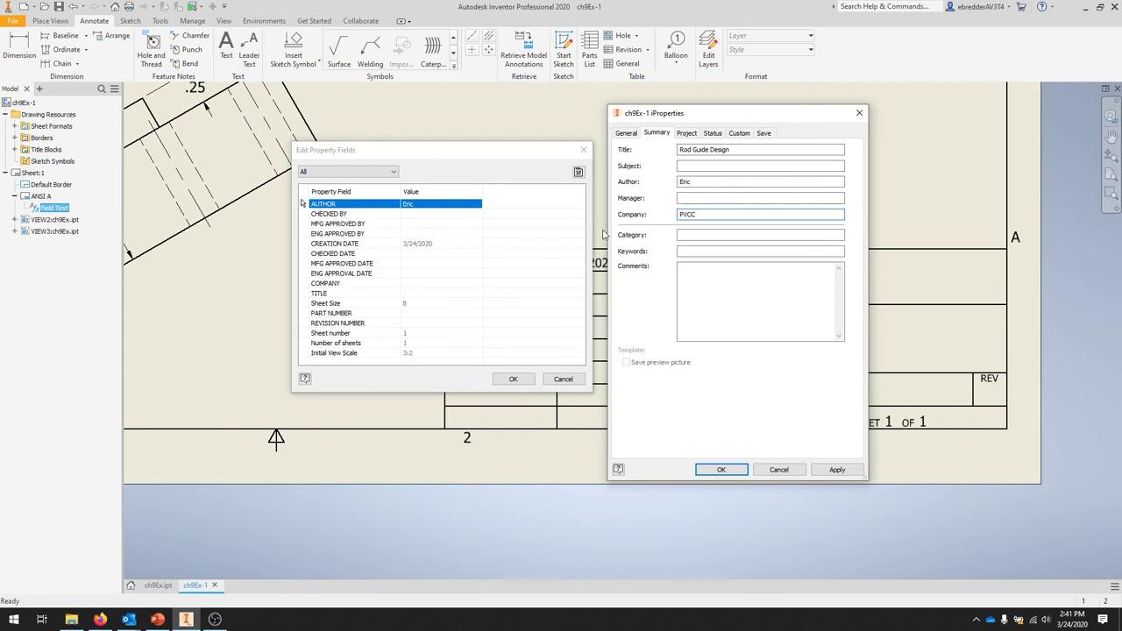
pyautogui.click(713, 134)
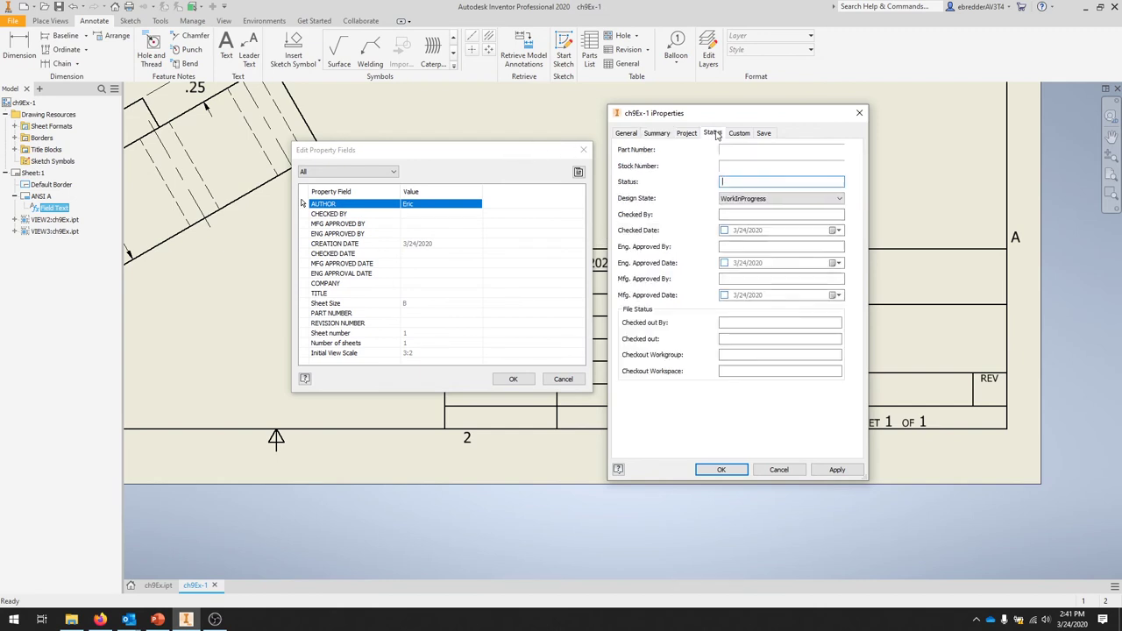
pyautogui.click(763, 213)
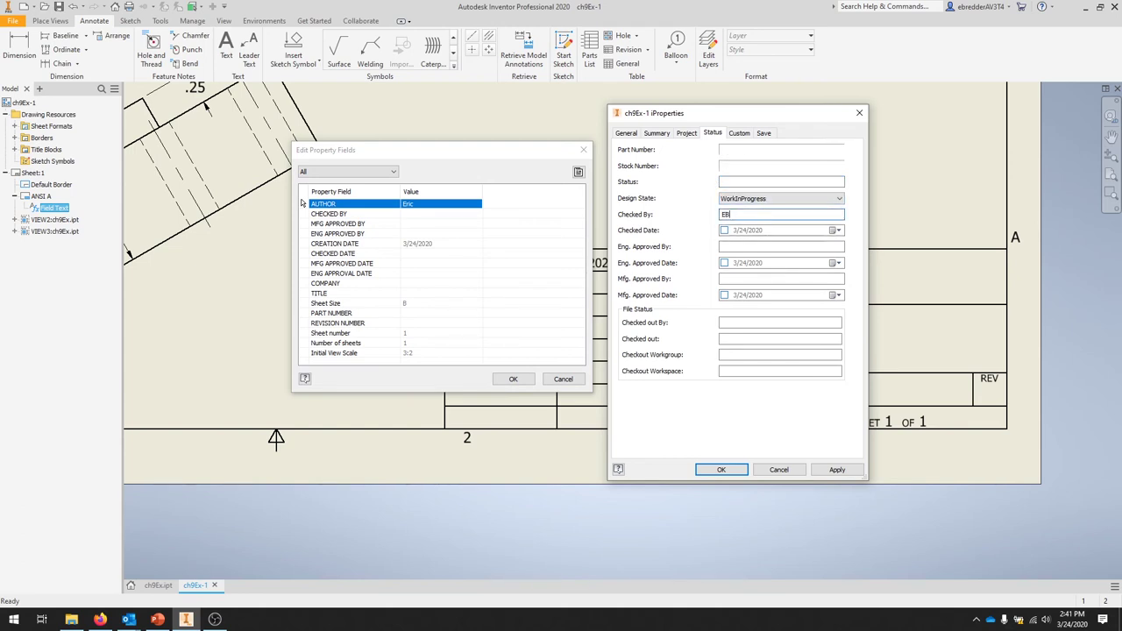
pyautogui.write('EB')
pyautogui.click(724, 231)
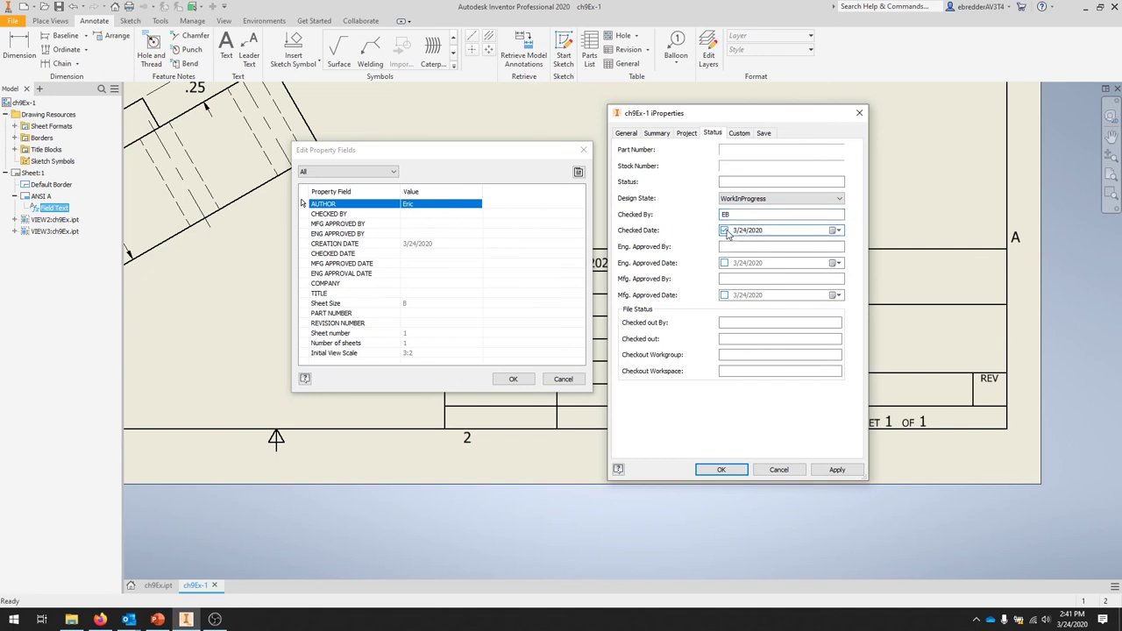
pyautogui.click(839, 471)
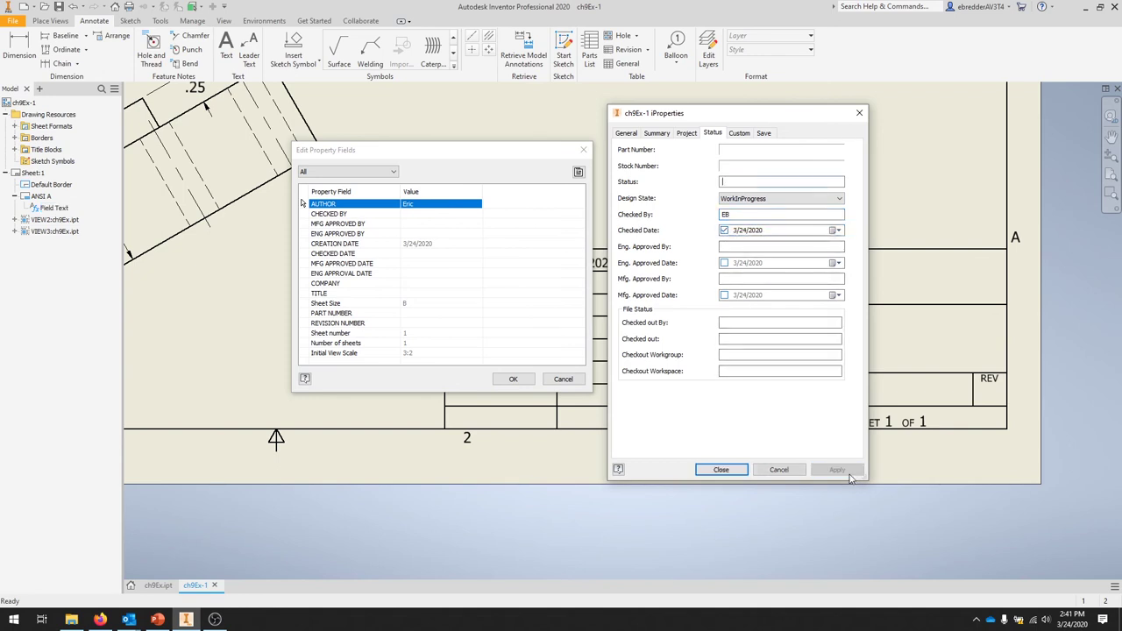
pyautogui.click(721, 470)
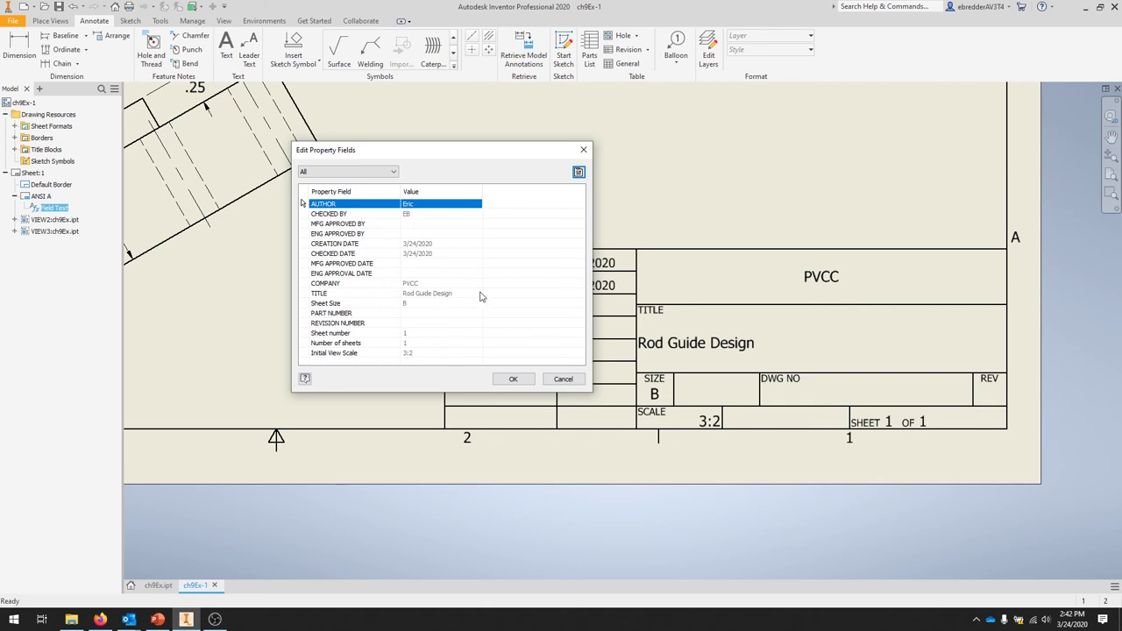
pyautogui.click(522, 381)
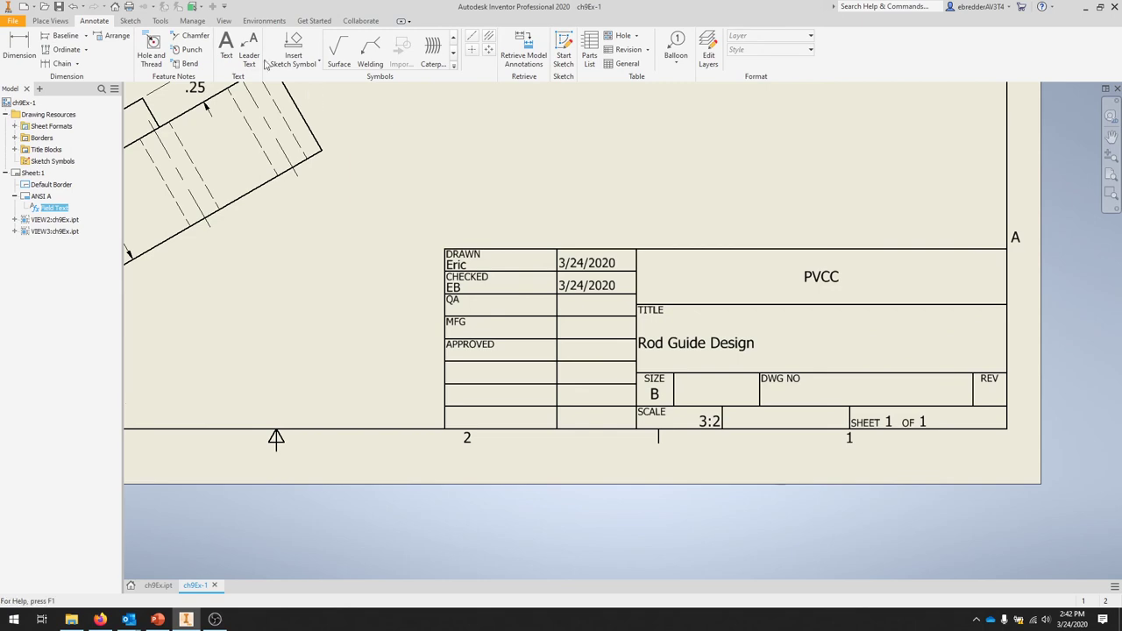
# Add the note 'Rounds & Fillets R0.25' in the lower-left corner of the sheet
pyautogui.click(226, 54)
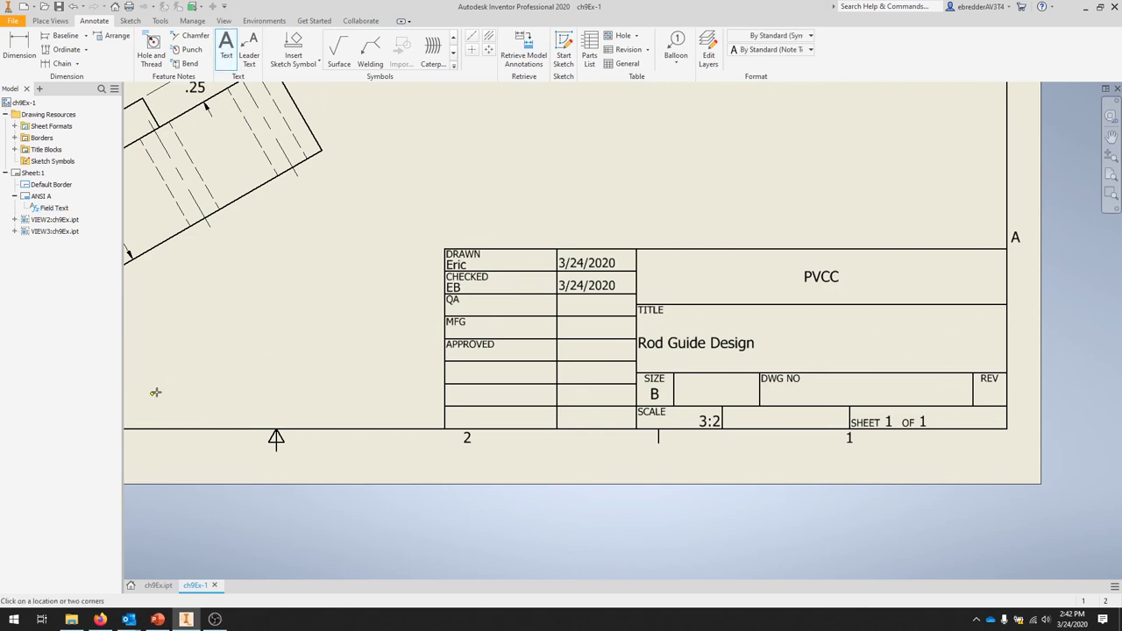
pyautogui.scroll(5, 206, 364)
pyautogui.scroll(-4, 174, 364)
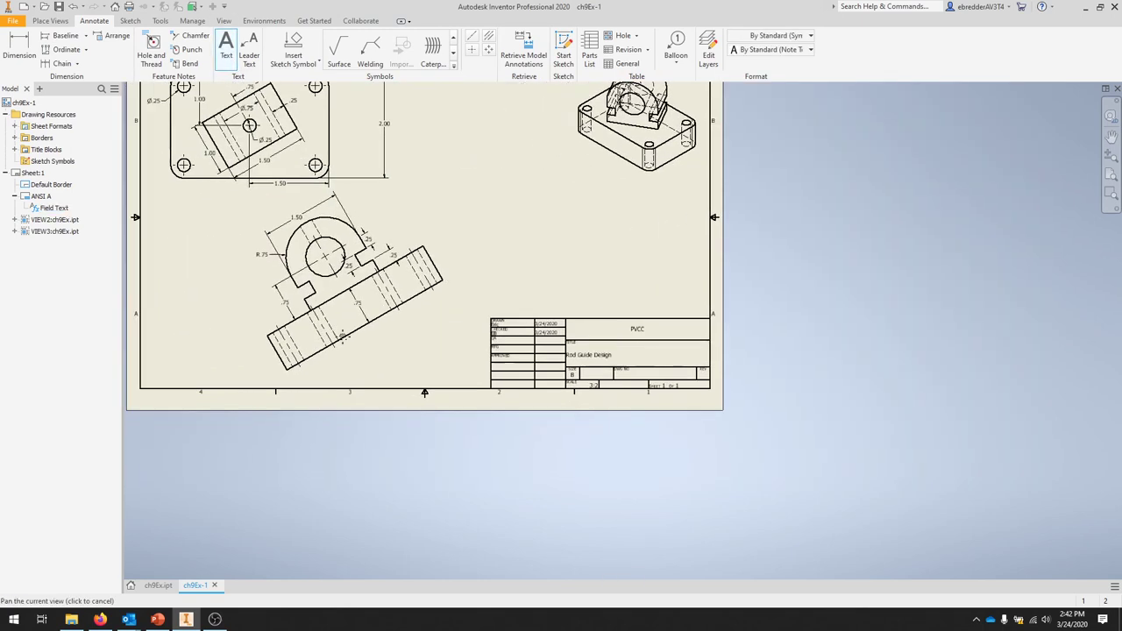
pyautogui.moveTo(183, 356); pyautogui.dragTo(398, 421, button='middle')
pyautogui.click(473, 387)
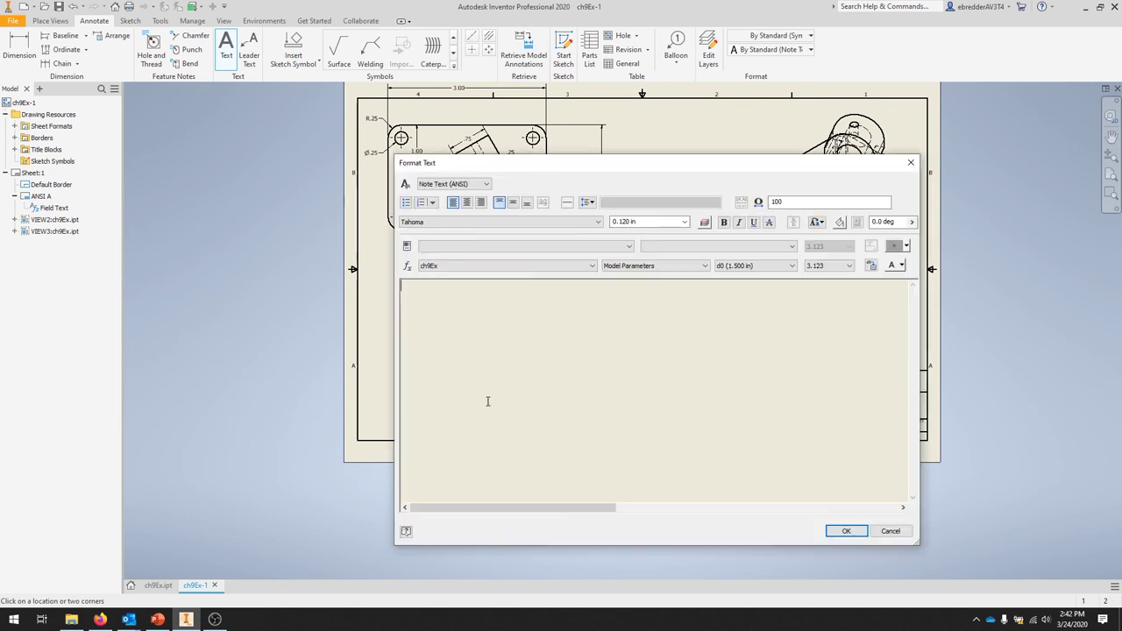
pyautogui.write('Rou')
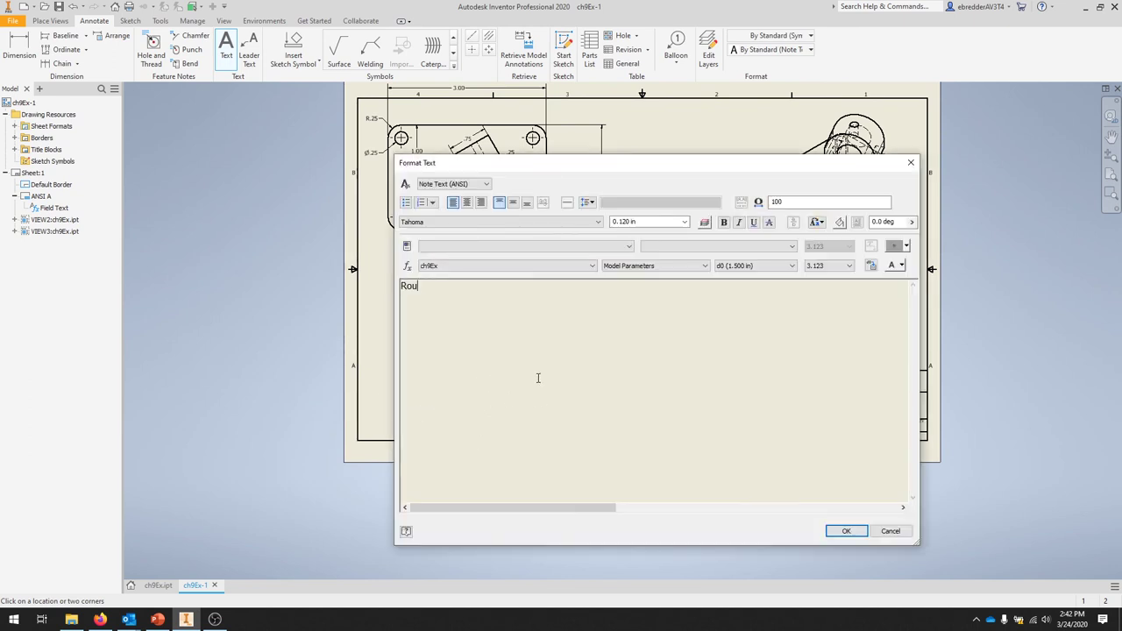
pyautogui.write('nds & Fillets R0.25')
pyautogui.click(846, 531)
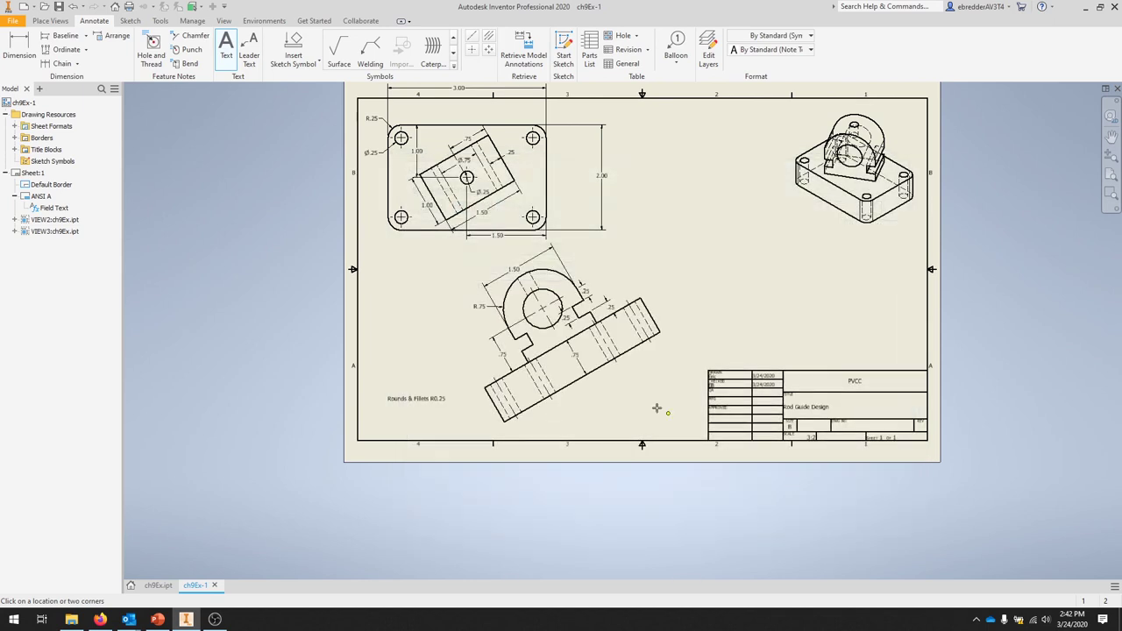
pyautogui.press('Escape')
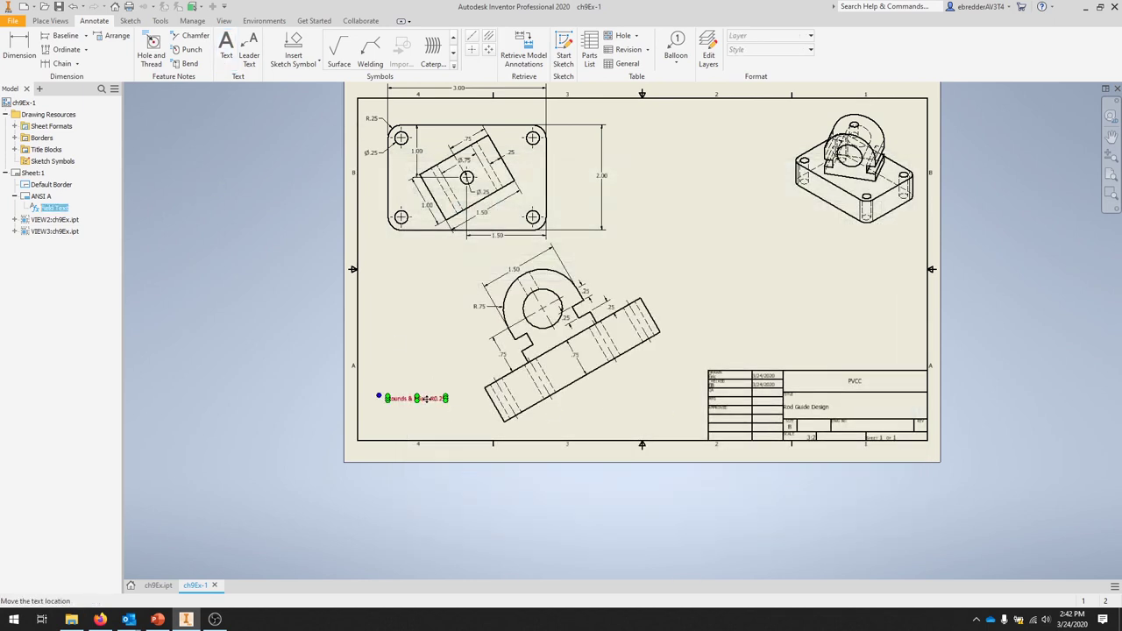
pyautogui.moveTo(426, 398); pyautogui.dragTo(410, 418)
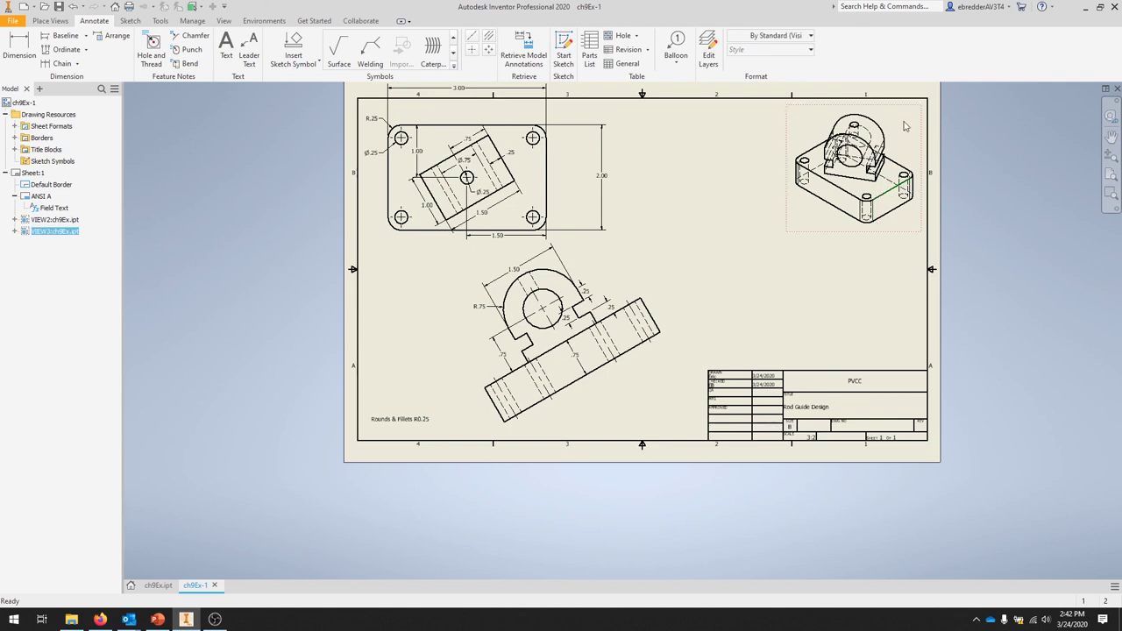
# Make the isometric view shaded at 3:2 scale
pyautogui.moveTo(916, 114); pyautogui.dragTo(878, 149)
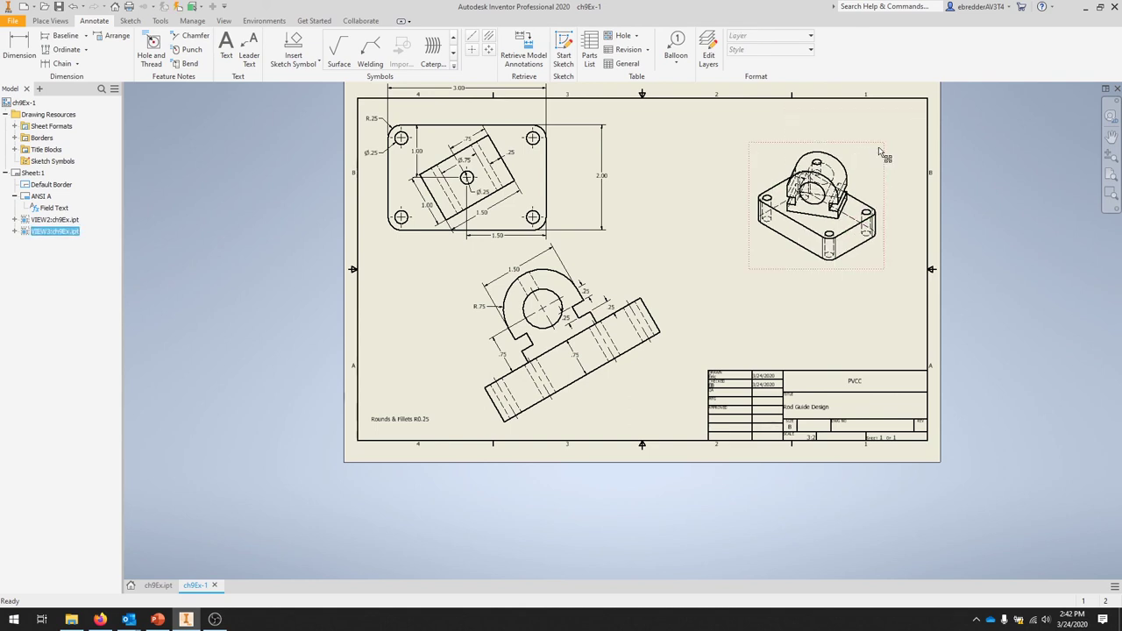
pyautogui.rightClick(880, 162)
pyautogui.click(877, 194)
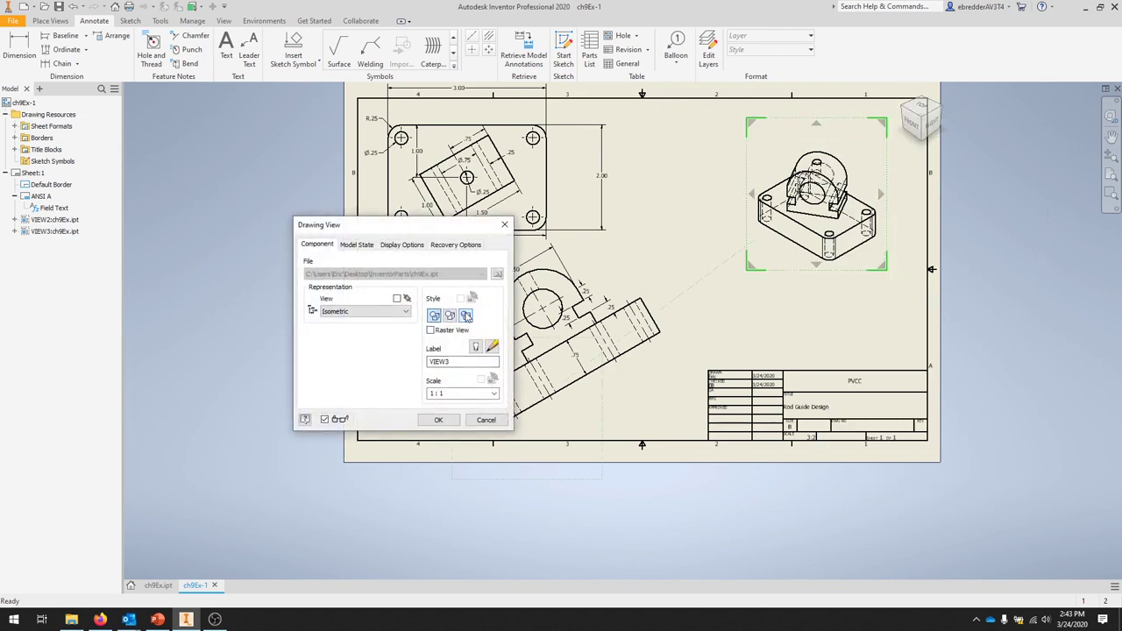
pyautogui.click(466, 316)
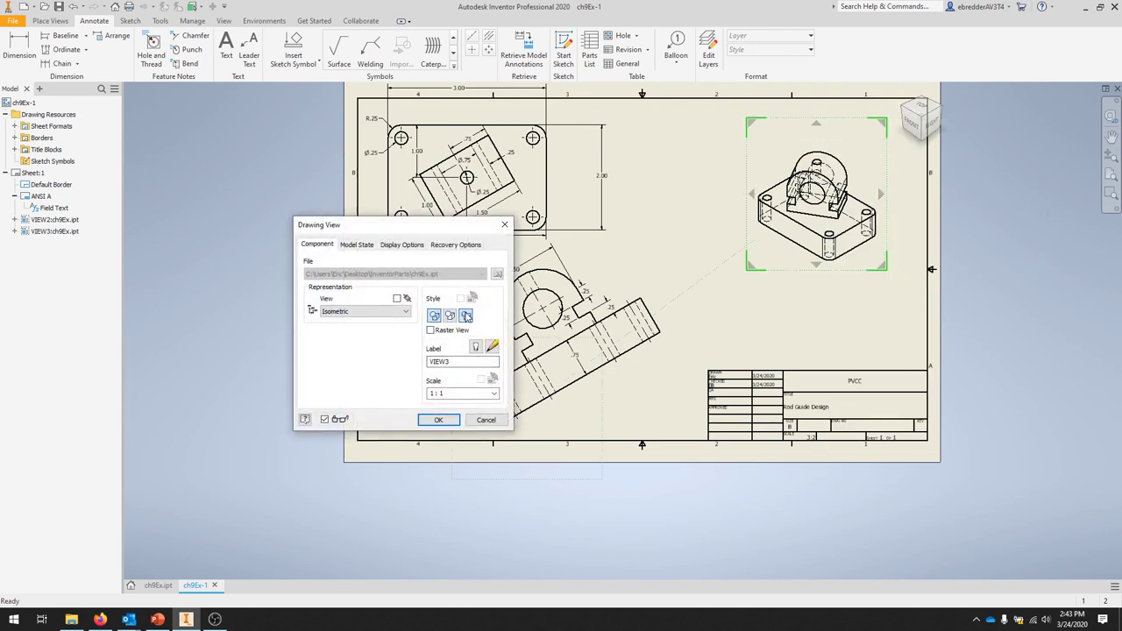
pyautogui.click(461, 392)
pyautogui.write('3:2')
pyautogui.click(438, 420)
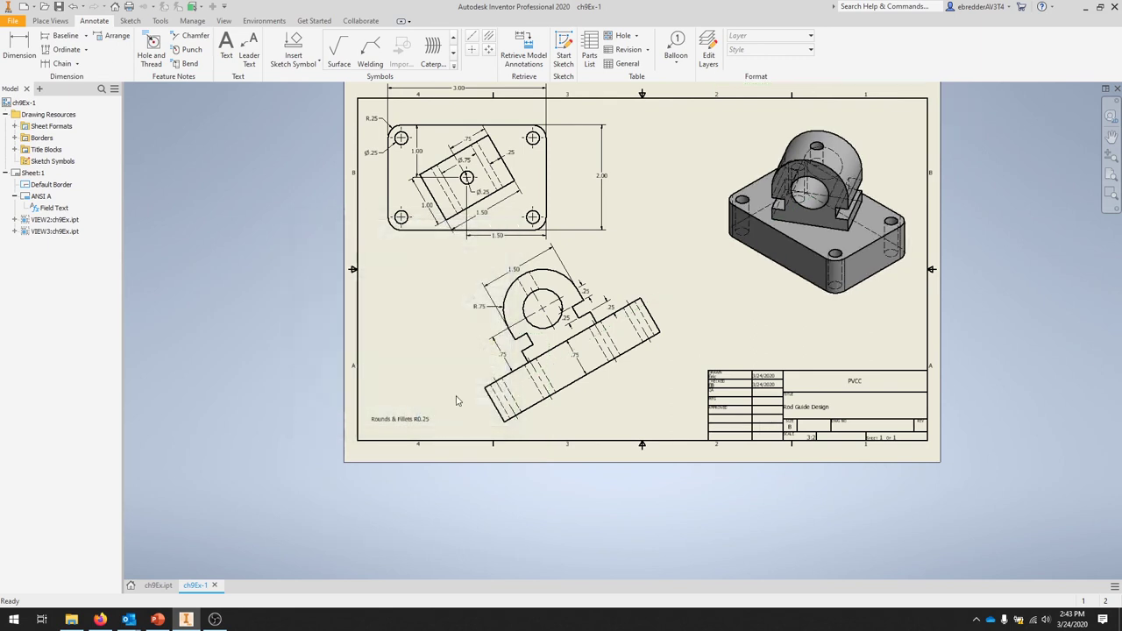
# Reopen the isometric view's settings and confirm them unchanged
pyautogui.rightClick(869, 273)
pyautogui.click(868, 303)
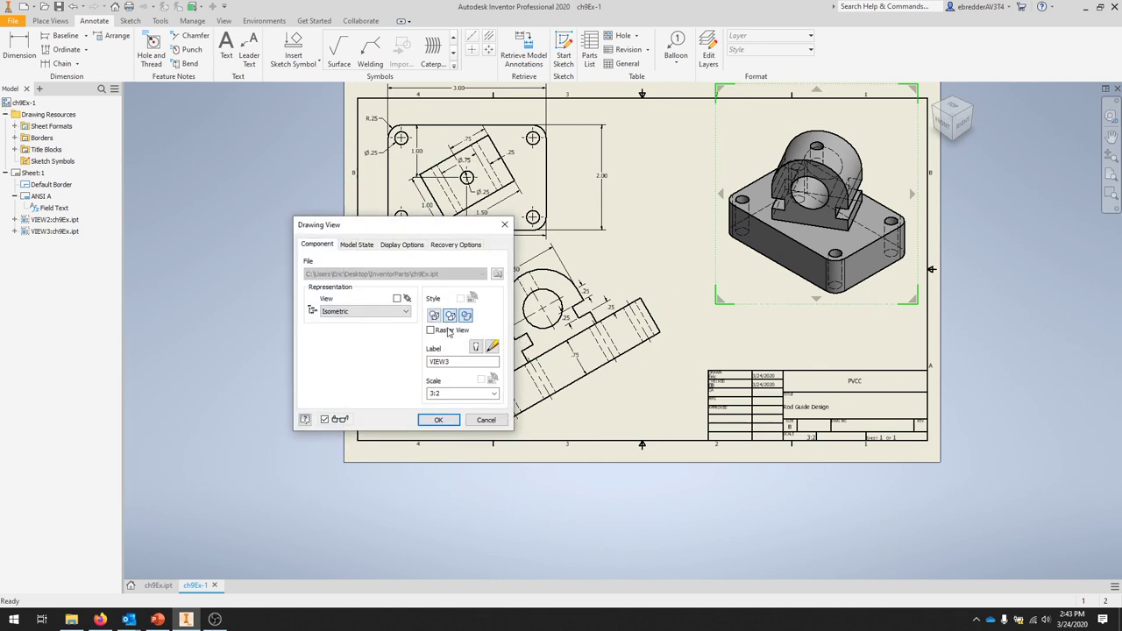
pyautogui.click(438, 420)
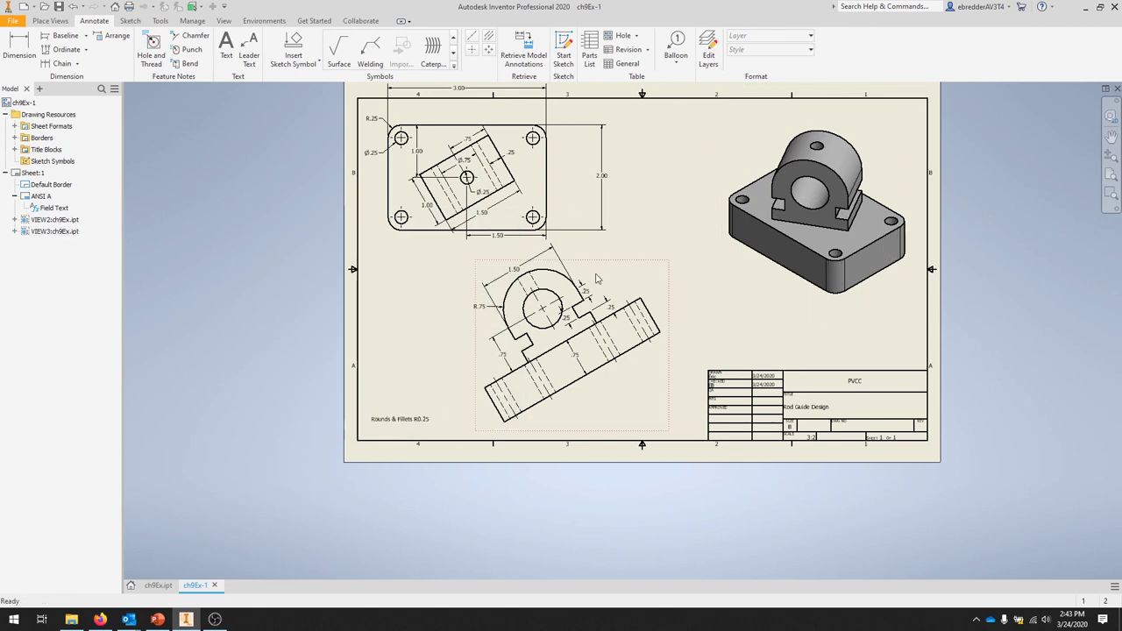
pyautogui.click(645, 348)
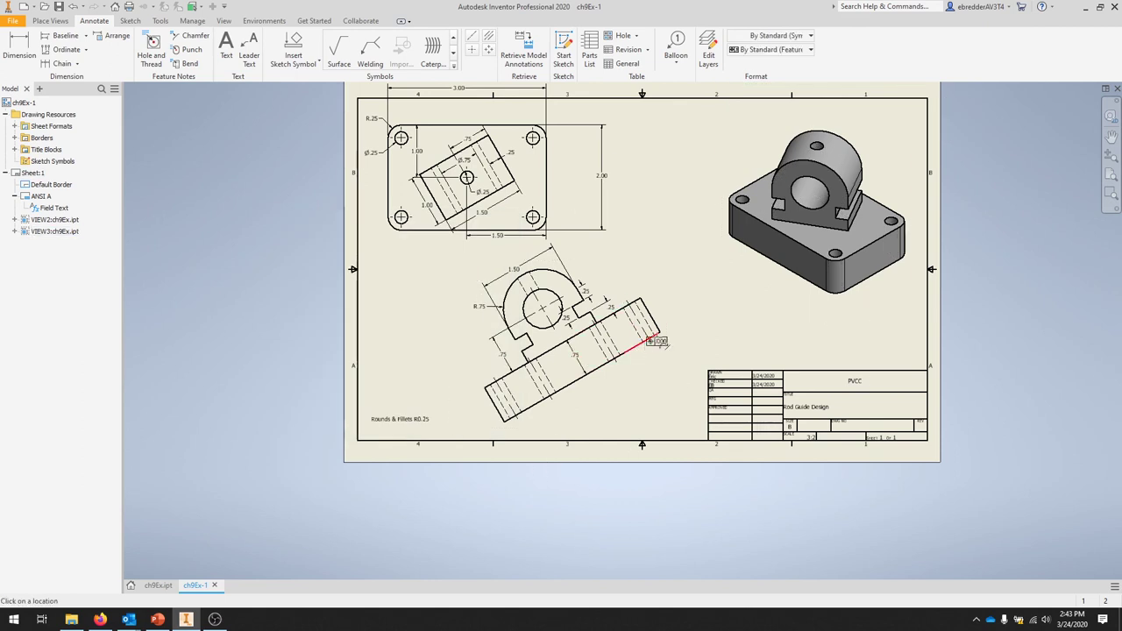
pyautogui.scroll(1, 668, 233)
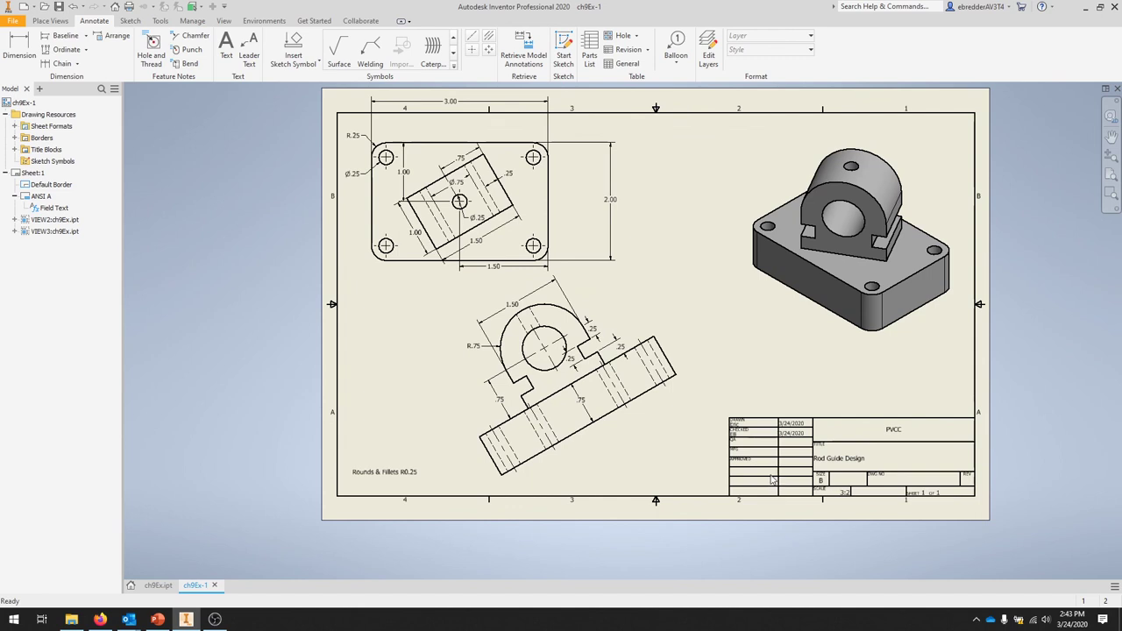